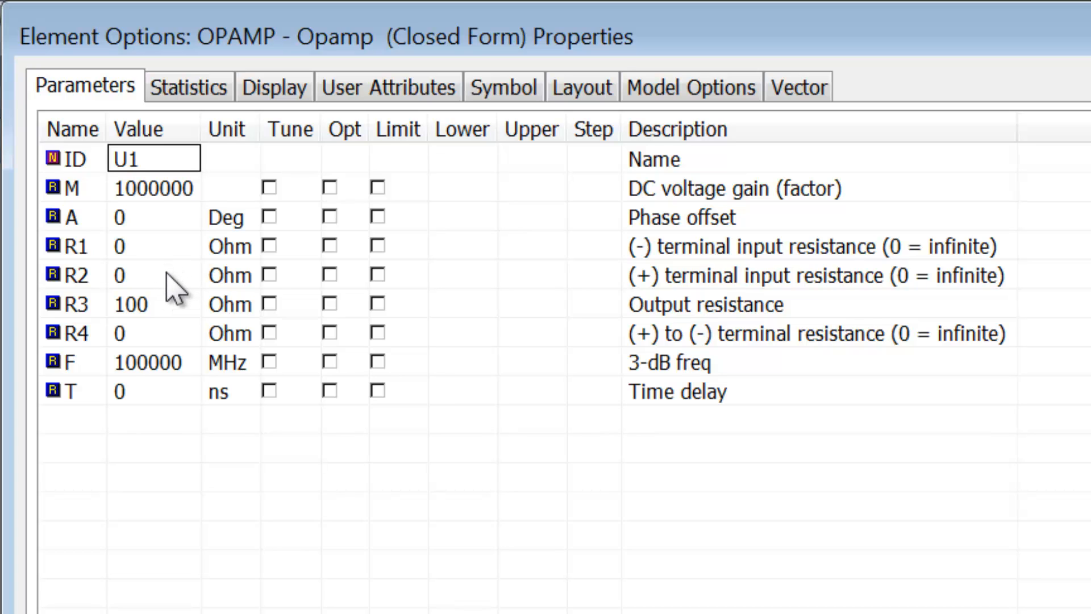
# Set the op amp's output resistance R3 to 0 Ohm and leave its terminal-to-terminal resistance R4 at 0 Ohm.
pyautogui.click(164, 304)
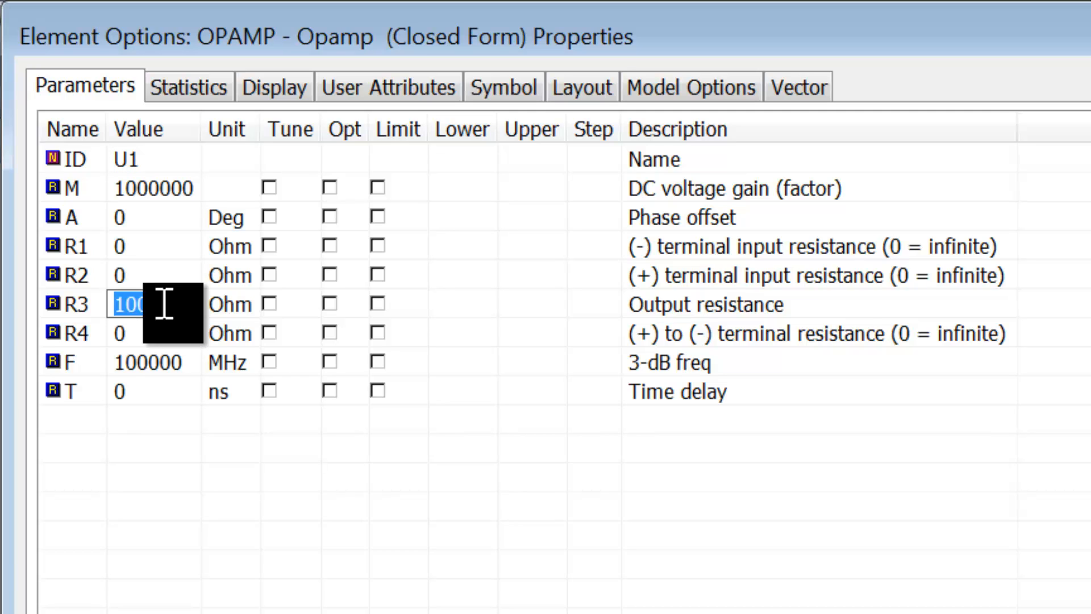
pyautogui.write('0')
pyautogui.click(170, 333)
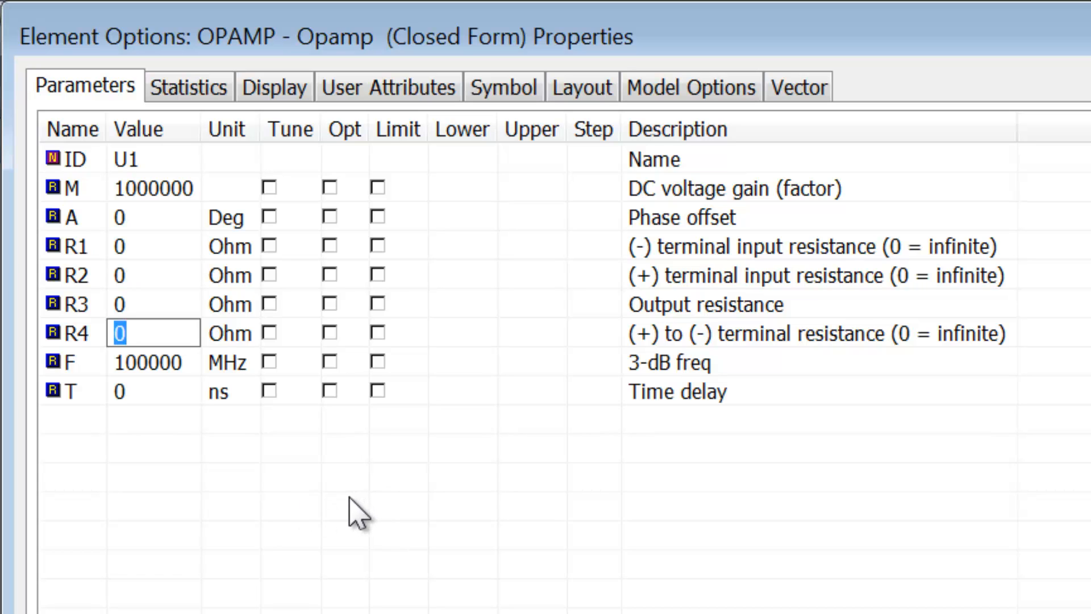
pyautogui.click(325, 500)
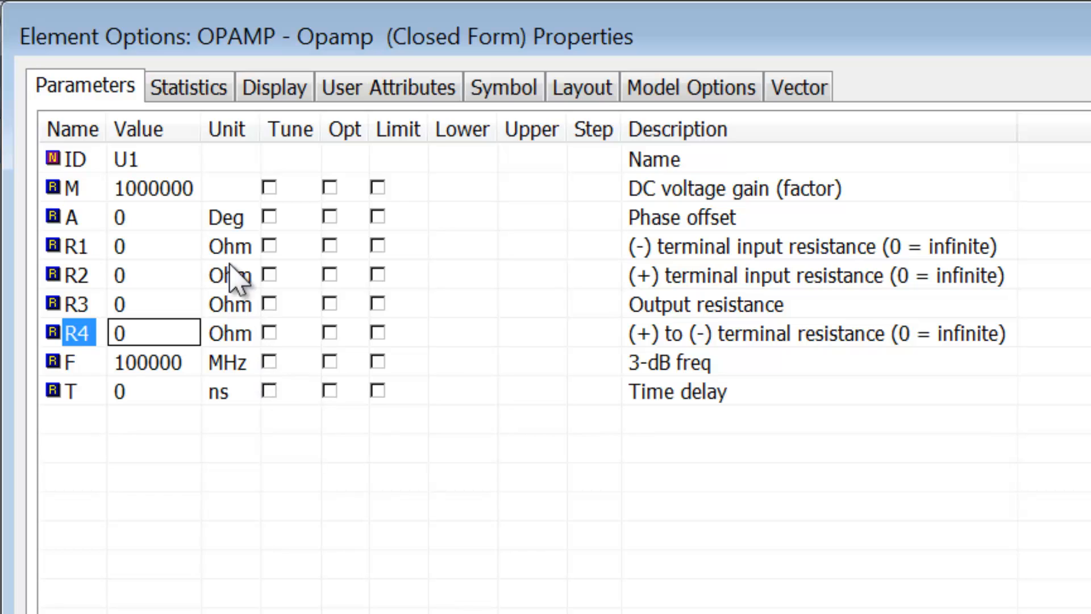
# Override the default display settings for op amp parameters A, R1, R2, F and T, hide them, and accept the properties.
pyautogui.click(296, 103)
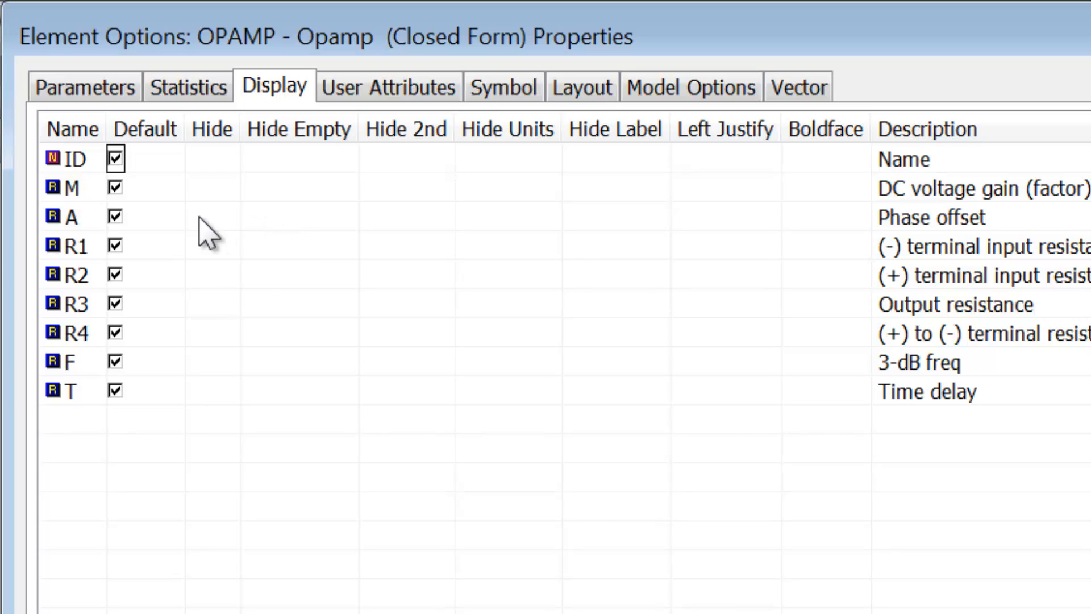
pyautogui.click(113, 217)
pyautogui.click(113, 246)
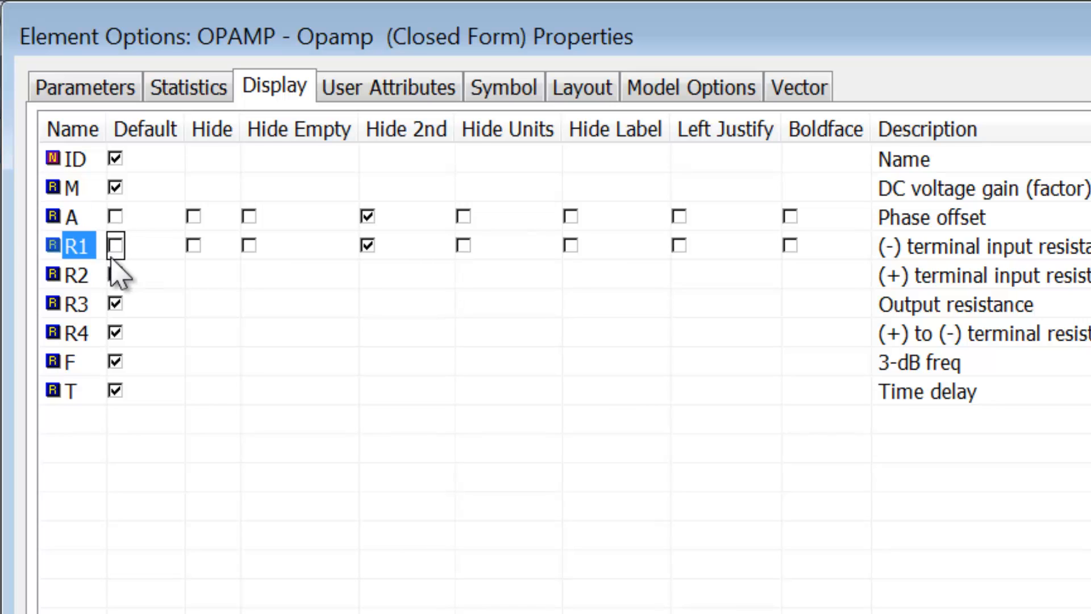
pyautogui.click(114, 276)
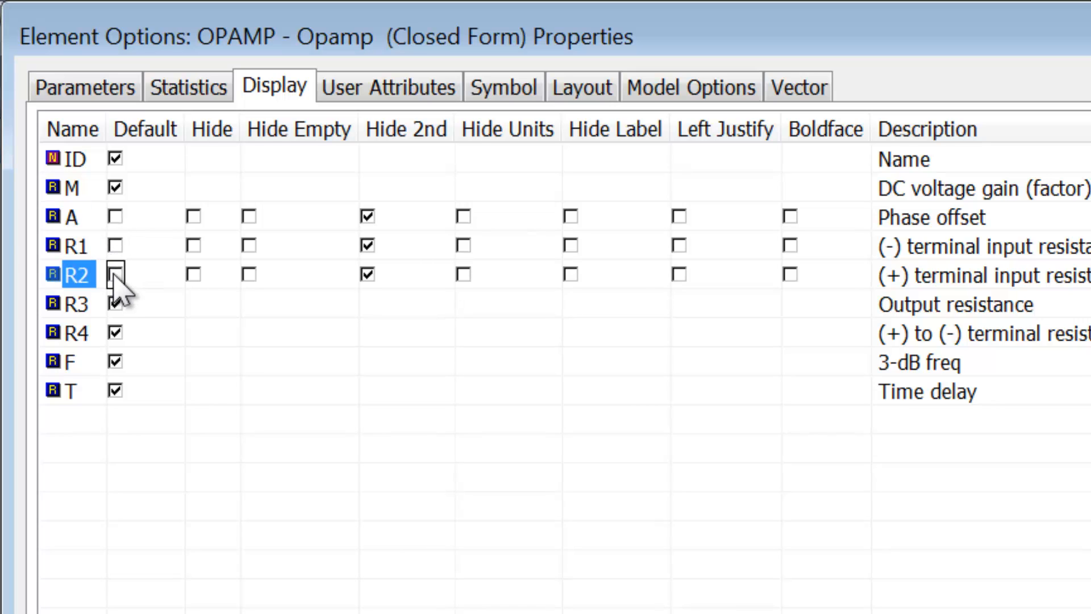
pyautogui.click(114, 362)
pyautogui.click(115, 391)
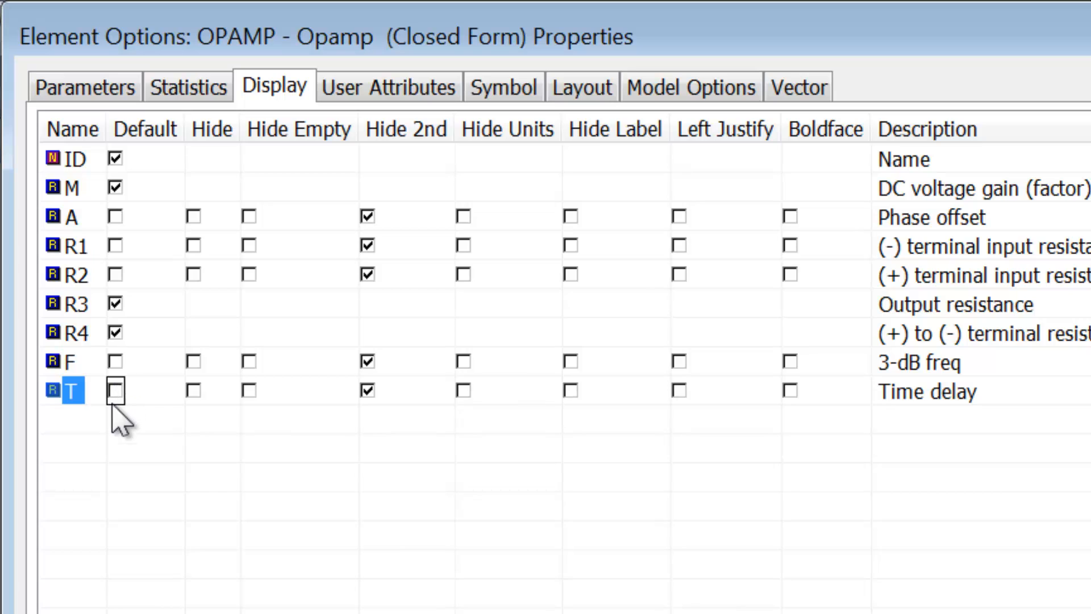
pyautogui.click(194, 216)
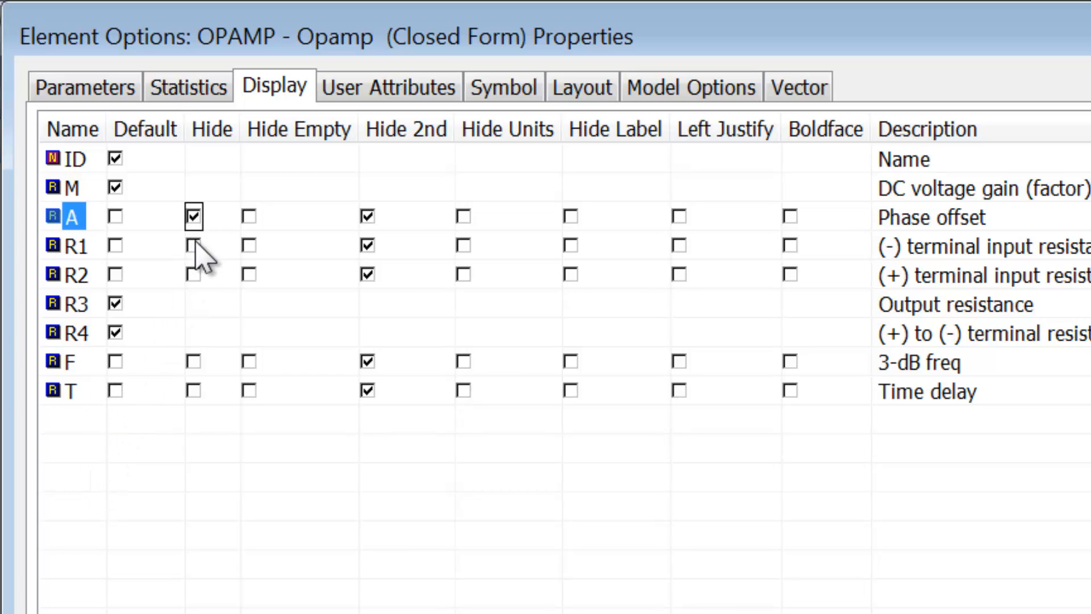
pyautogui.click(194, 245)
pyautogui.click(193, 274)
pyautogui.click(193, 361)
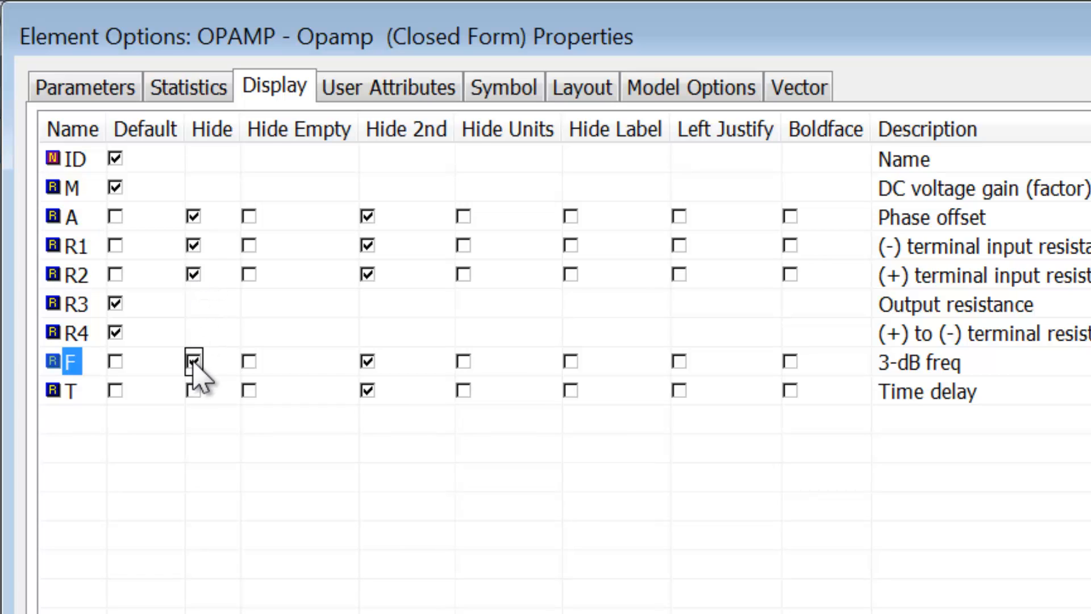
pyautogui.click(193, 390)
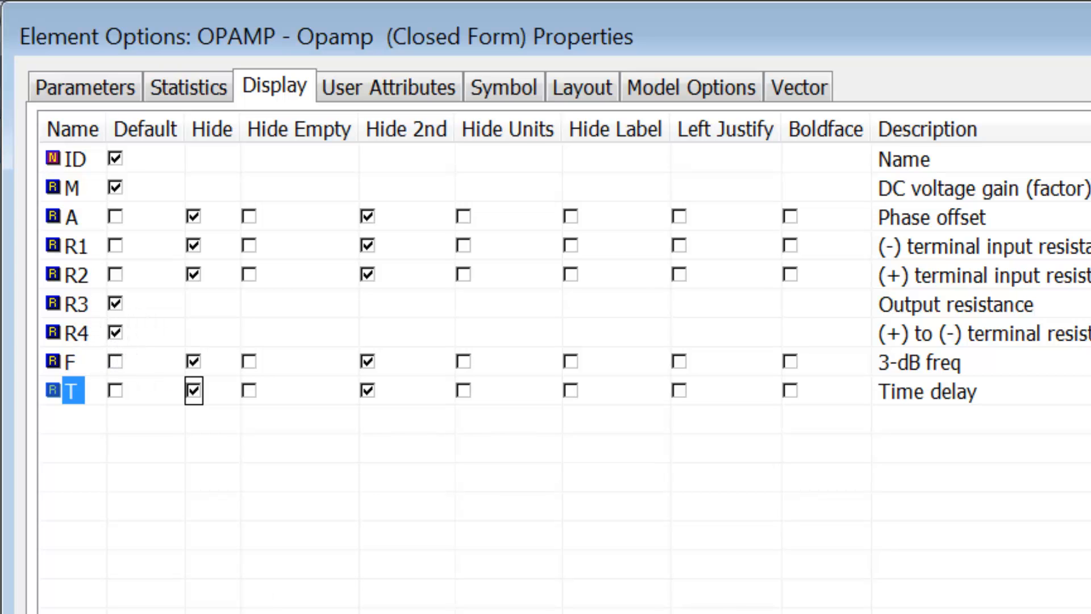
pyautogui.click(368, 597)
# Move the op amp's parameter text down so it sits just above the symbol.
pyautogui.click(390, 149)
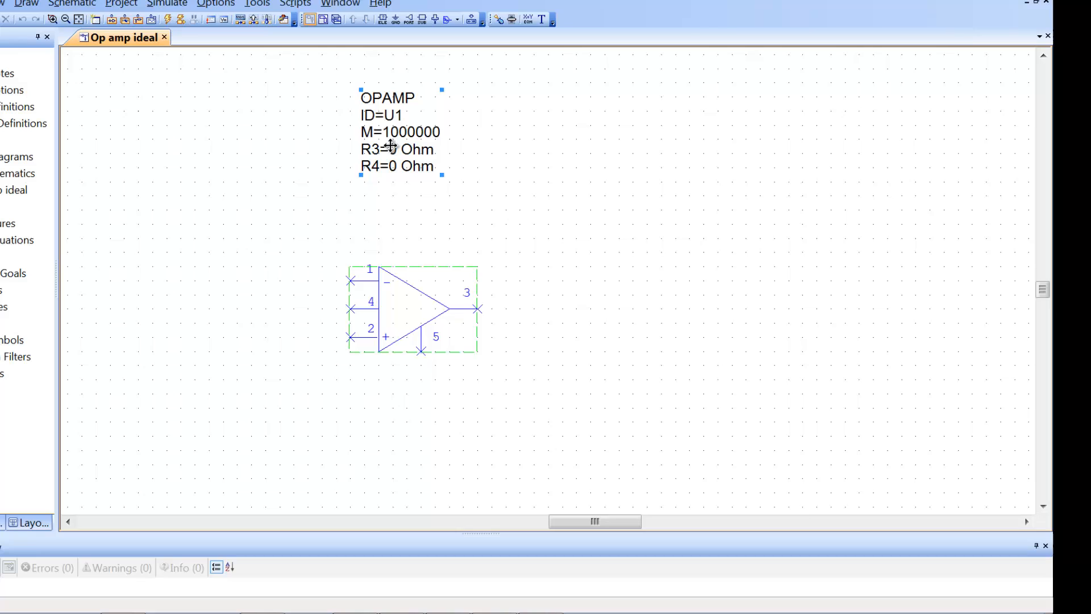
pyautogui.moveTo(390, 149); pyautogui.dragTo(401, 230)
pyautogui.click(474, 246)
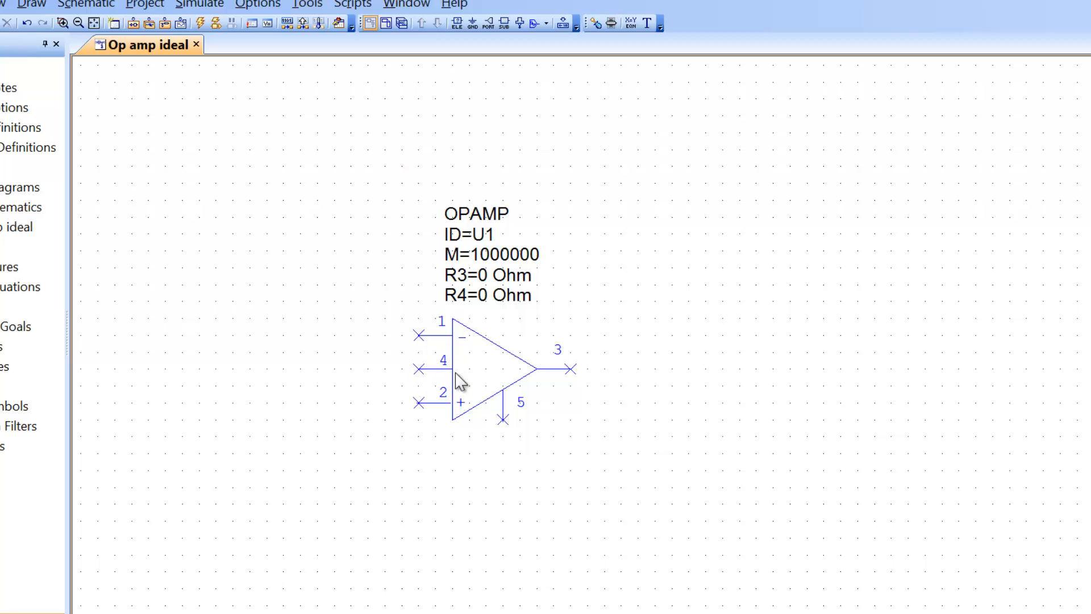
pyautogui.rightClick(492, 375)
pyautogui.click(546, 540)
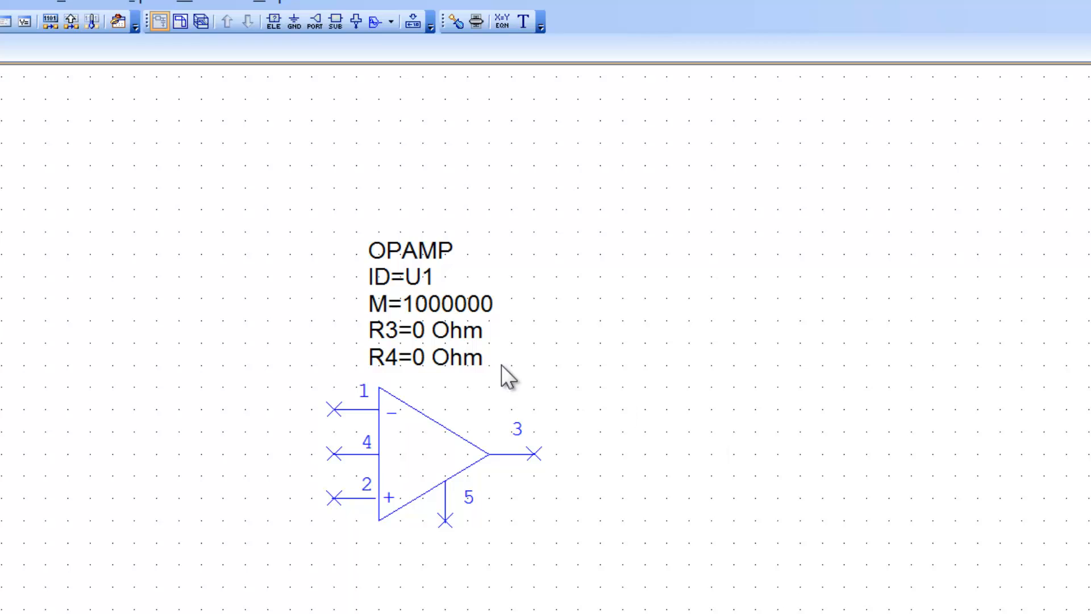
# Add the equations Ri=0 and Ro=0, one below the other, above and to the right of the op amp.
pyautogui.click(506, 26)
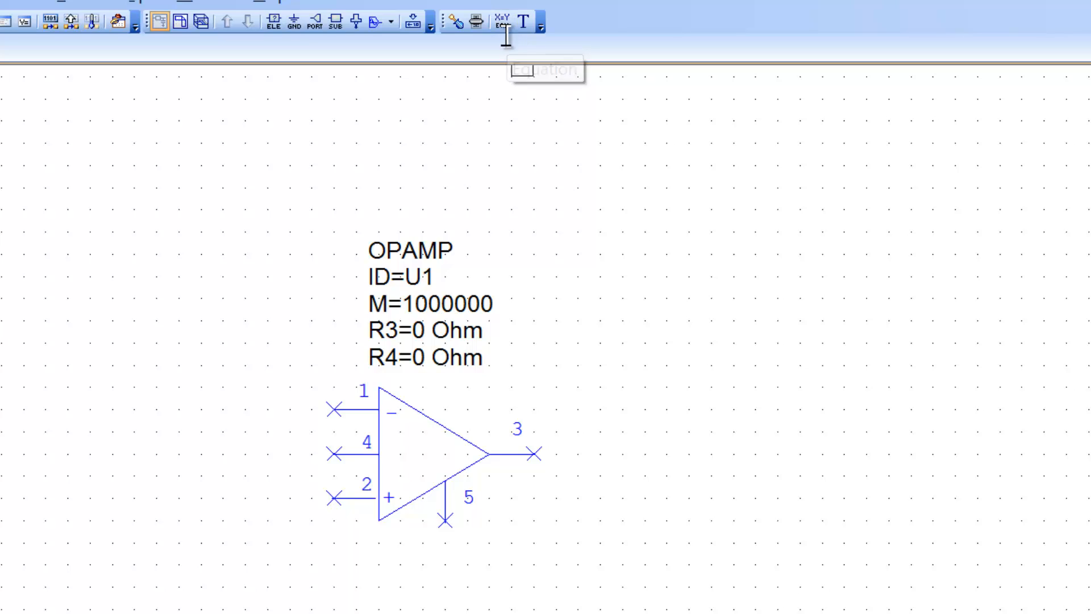
pyautogui.click(575, 164)
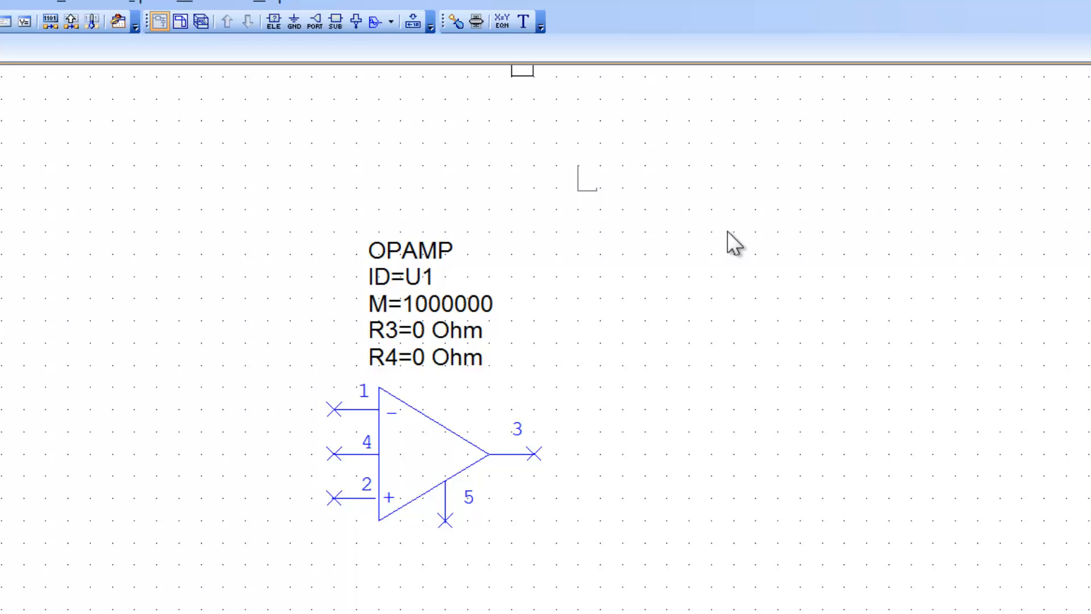
pyautogui.write('Ri=0')
pyautogui.press('Return')
pyautogui.click(501, 23)
pyautogui.click(573, 205)
pyautogui.write('R')
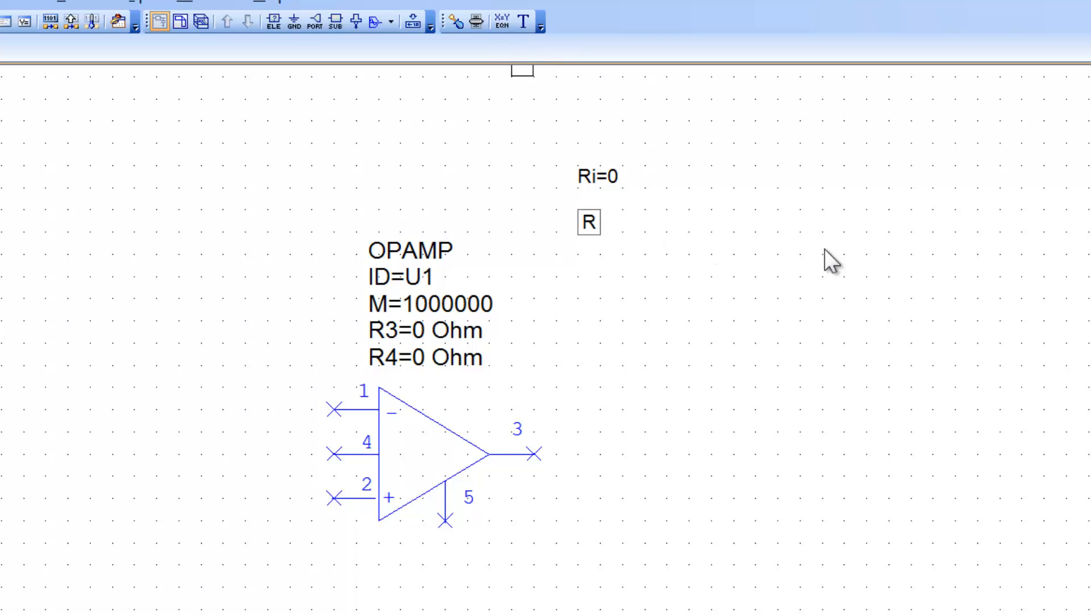
pyautogui.write('o=0')
pyautogui.press('Return')
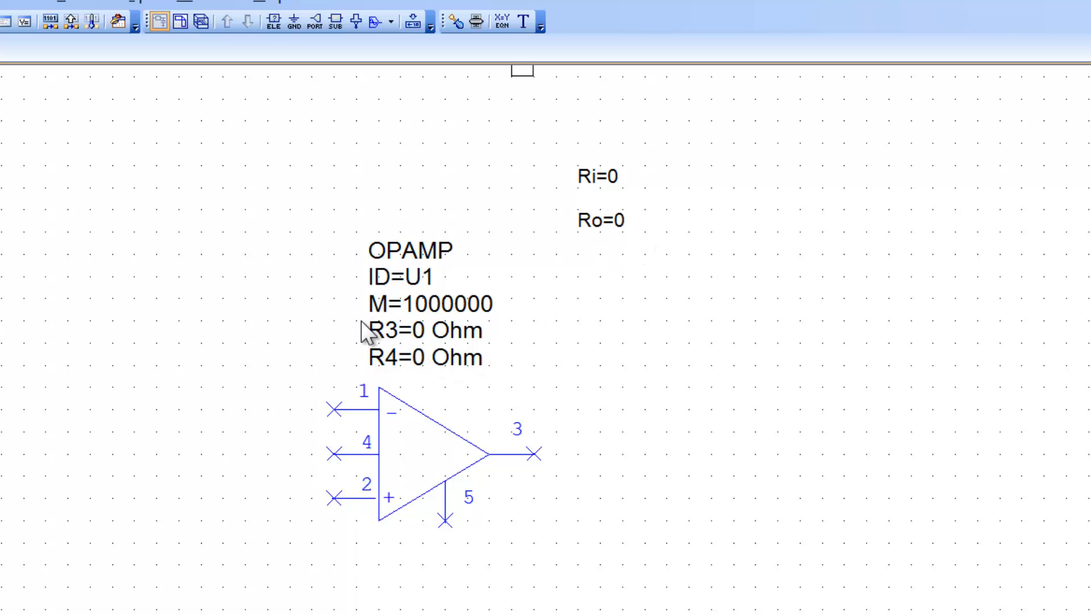
# Set the op amp's R3 to the variable Ro and its R4 to the variable Ri.
pyautogui.click(419, 332)
pyautogui.click(419, 331)
pyautogui.write('Ro')
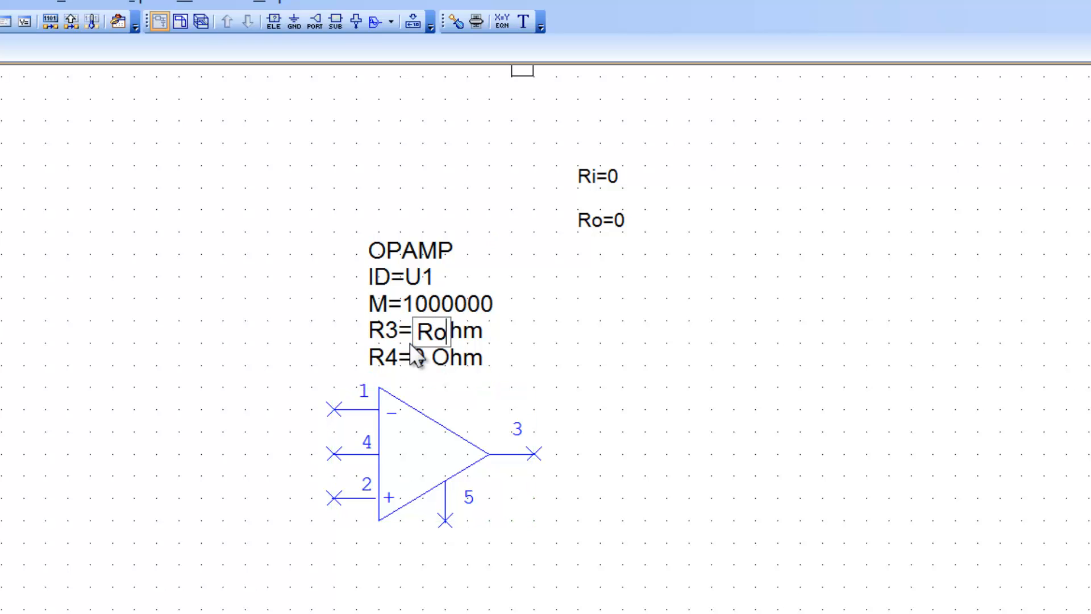
pyautogui.press('Return')
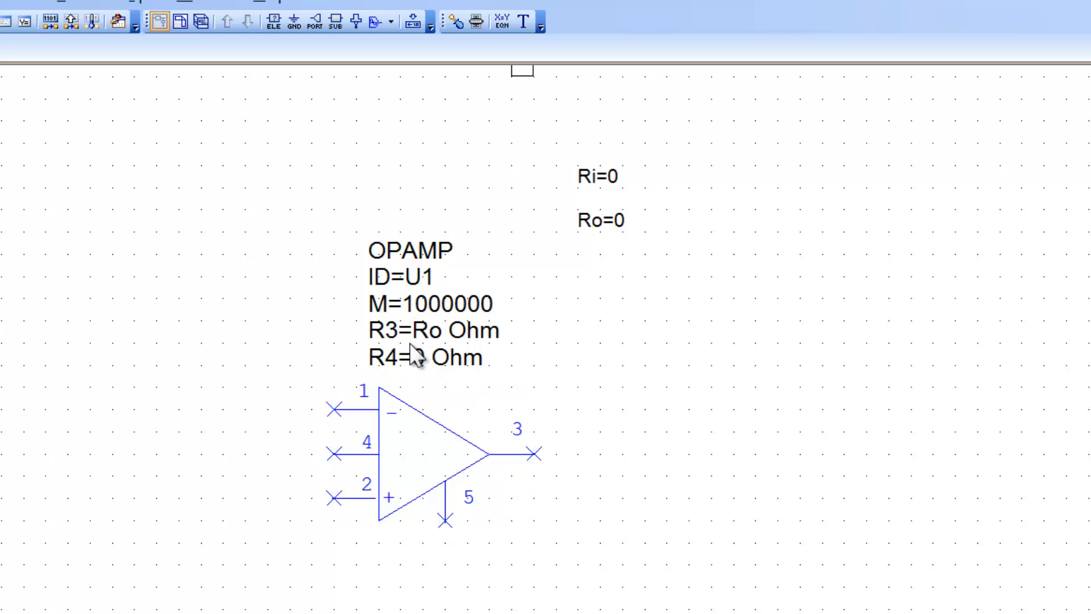
pyautogui.click(423, 362)
pyautogui.click(423, 362)
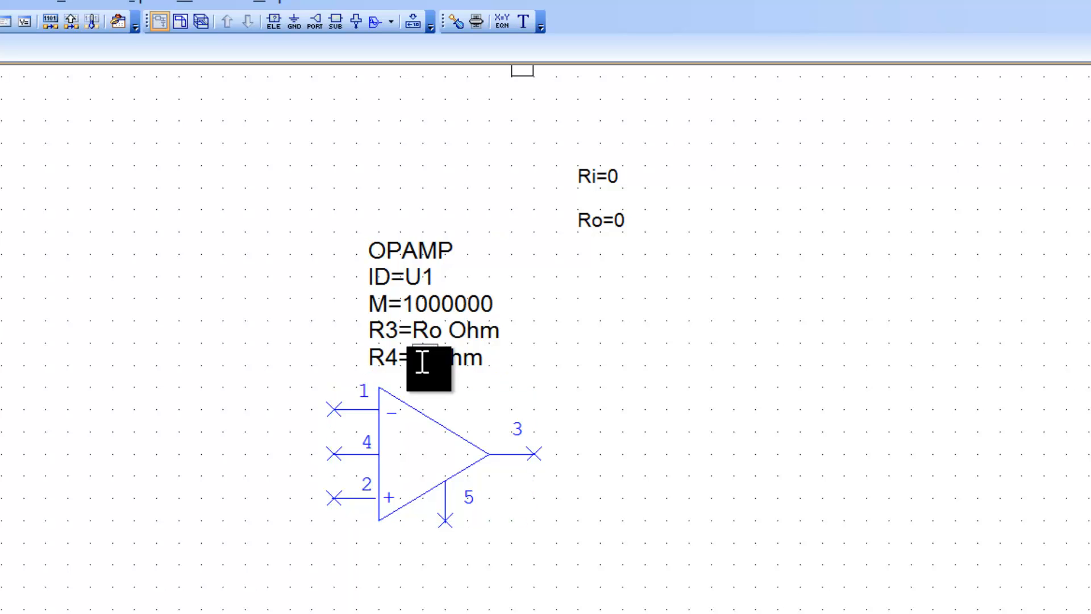
pyautogui.write('Ri')
pyautogui.press('Return')
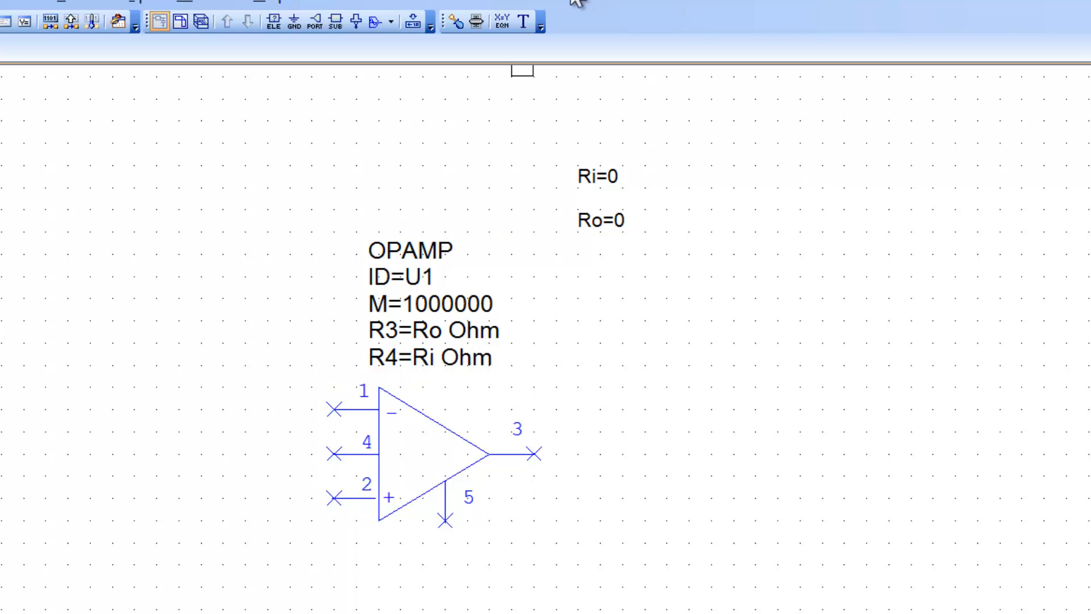
# Add the equation A=1000000 above the Ri equation.
pyautogui.click(507, 18)
pyautogui.click(578, 120)
pyautogui.write('A')
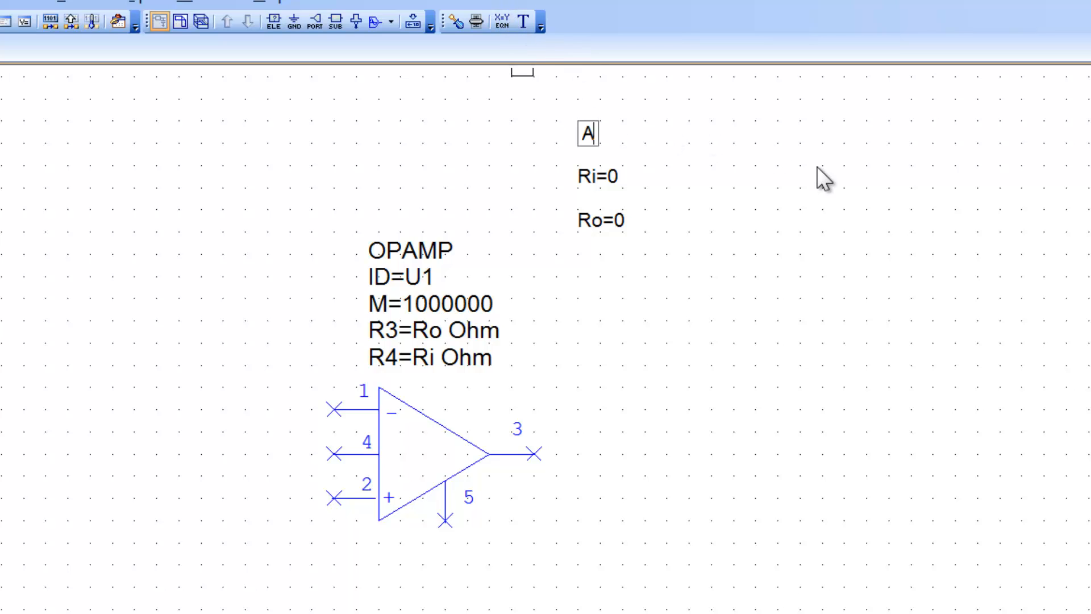
pyautogui.write('=10')
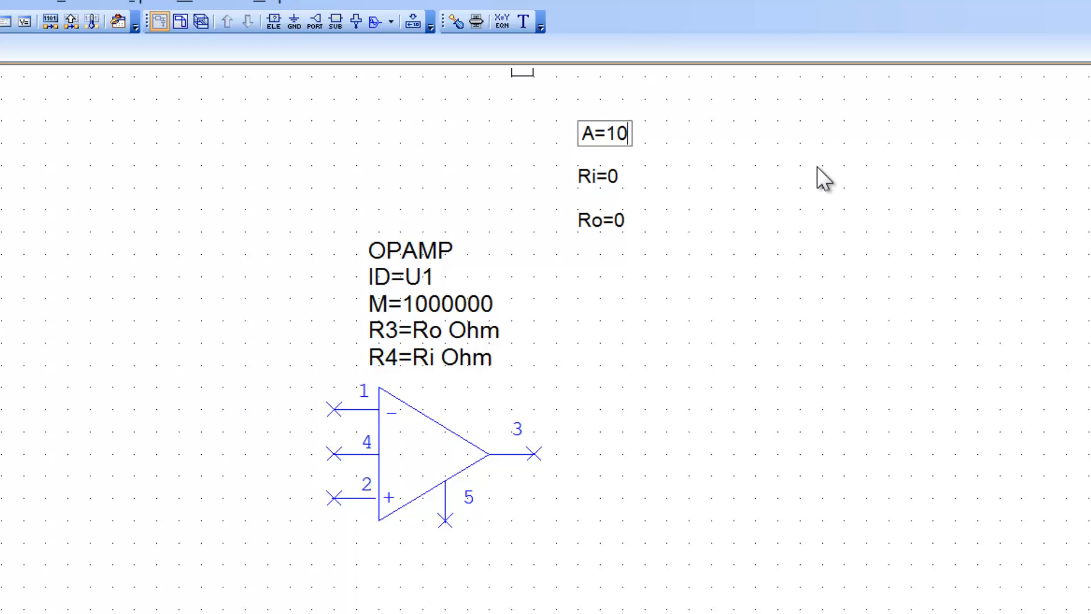
pyautogui.write('00000')
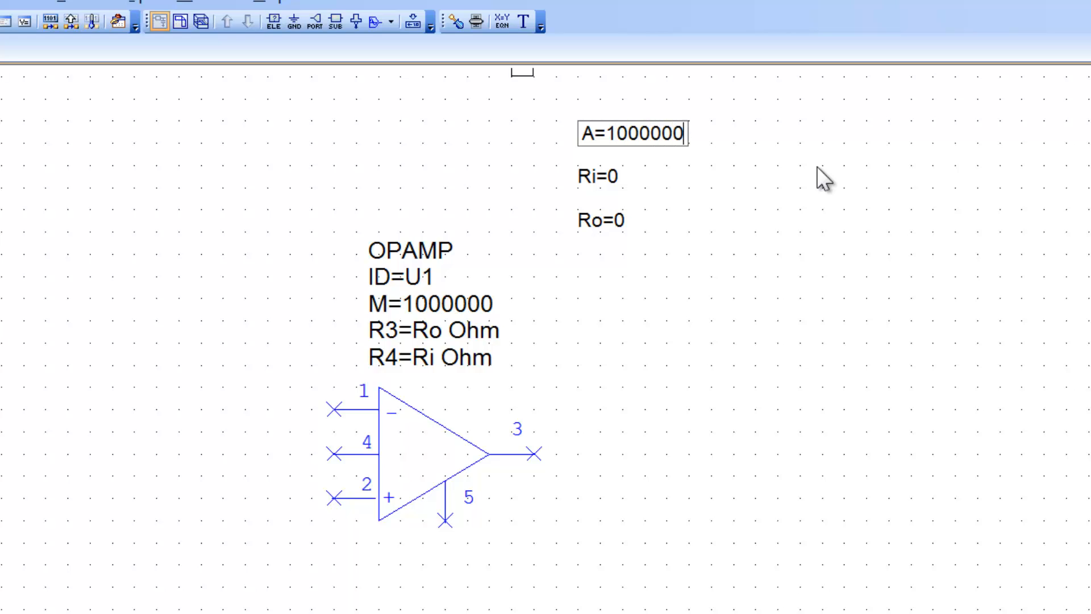
pyautogui.press('Return')
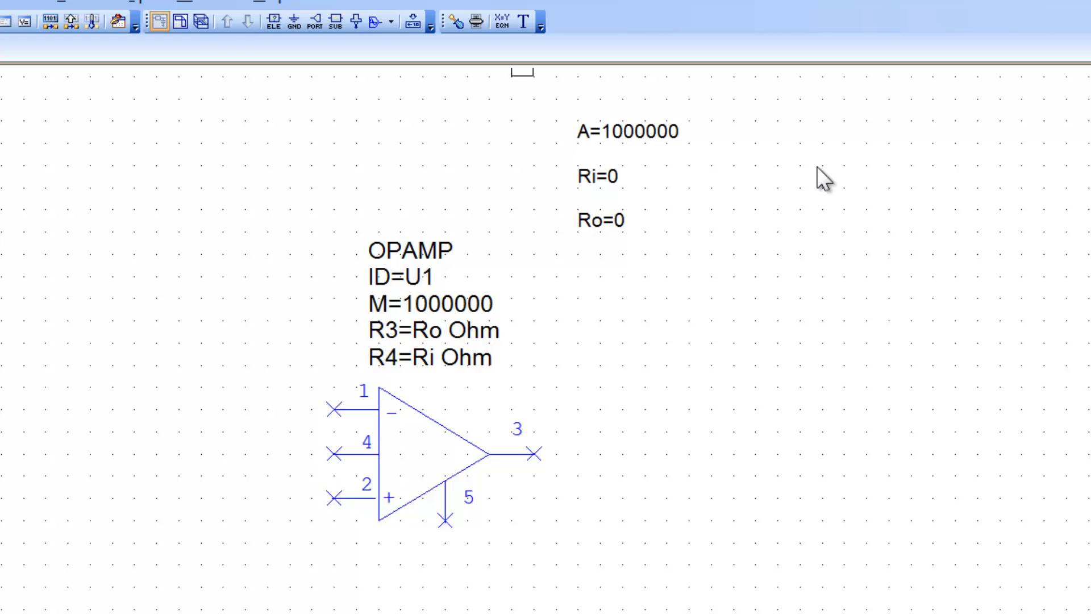
# Set the op amp's gain M to the variable A.
pyautogui.click(424, 304)
pyautogui.click(424, 305)
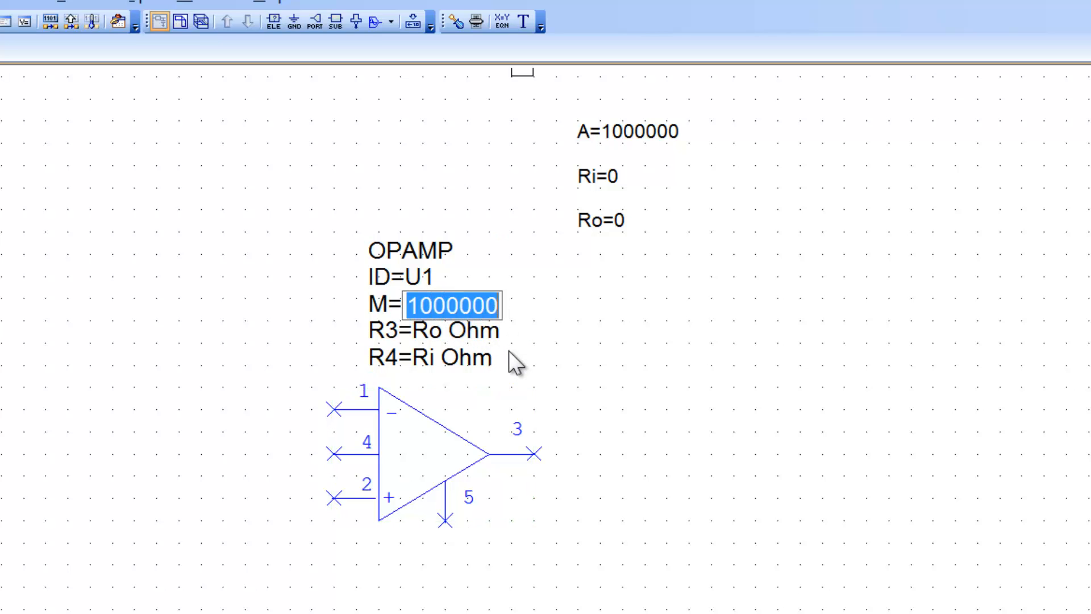
pyautogui.write('A')
pyautogui.press('Return')
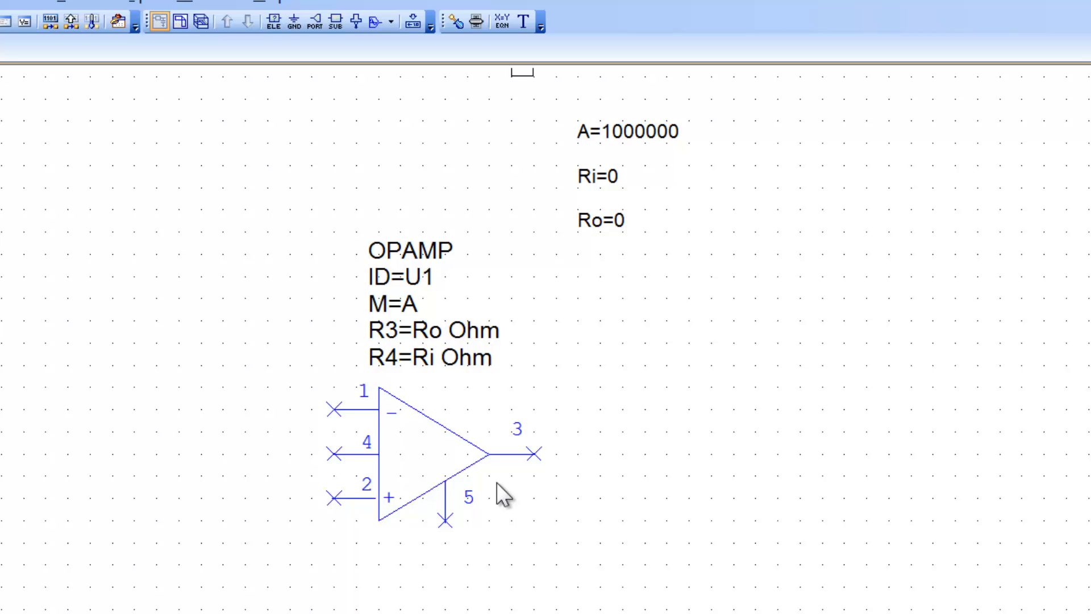
# Ground pin 5 of the op amp and place a DCVS source to the op amp's left, rotated with its positive terminal down.
pyautogui.click(293, 22)
pyautogui.click(445, 520)
pyautogui.hotkey('ctrl', 'l')
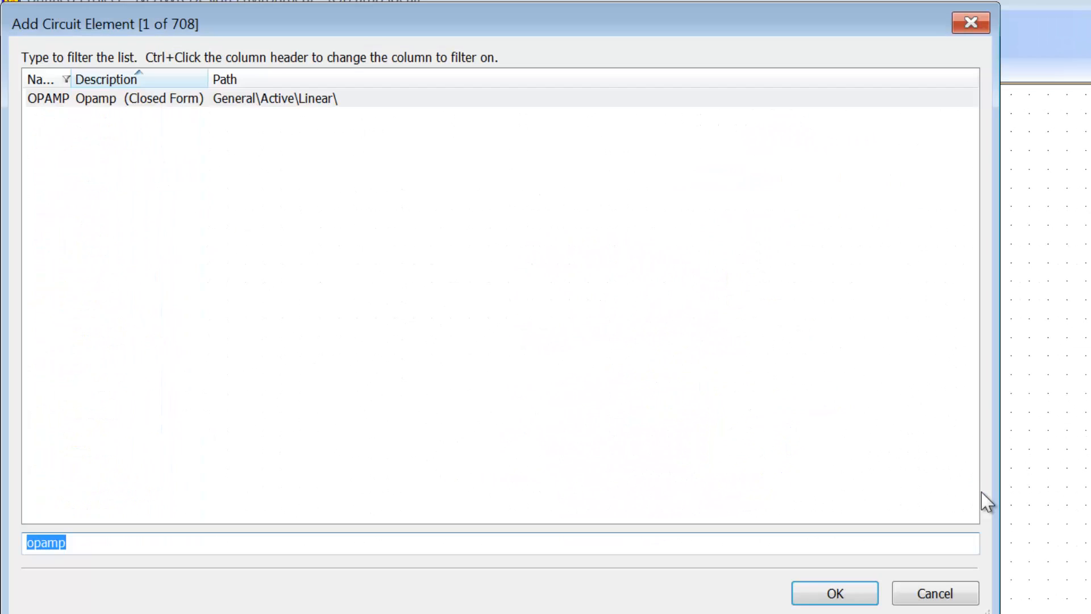
pyautogui.write('dcvs')
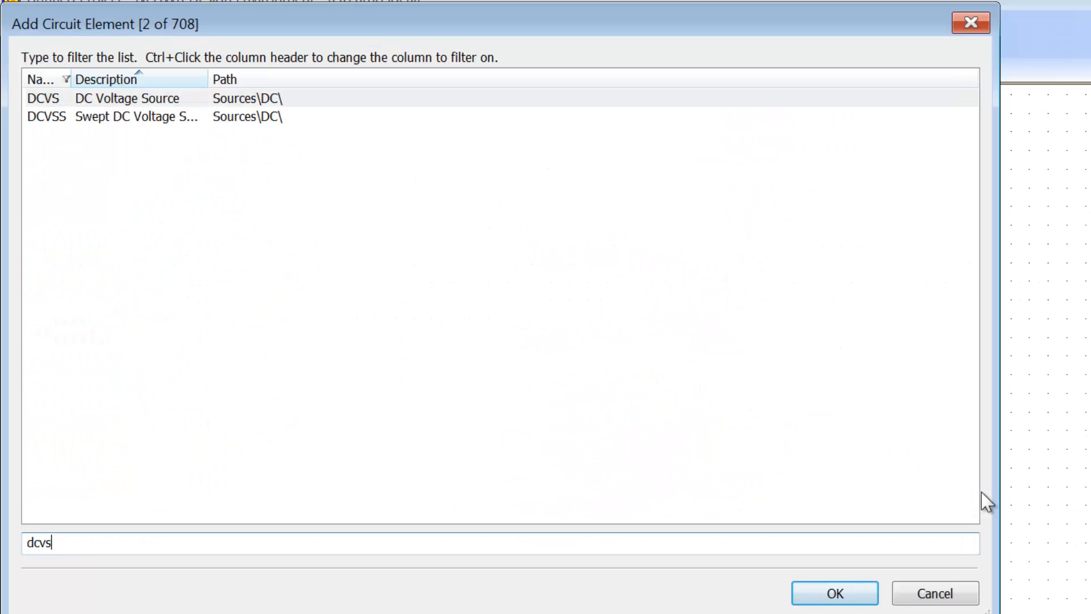
pyautogui.press('Return')
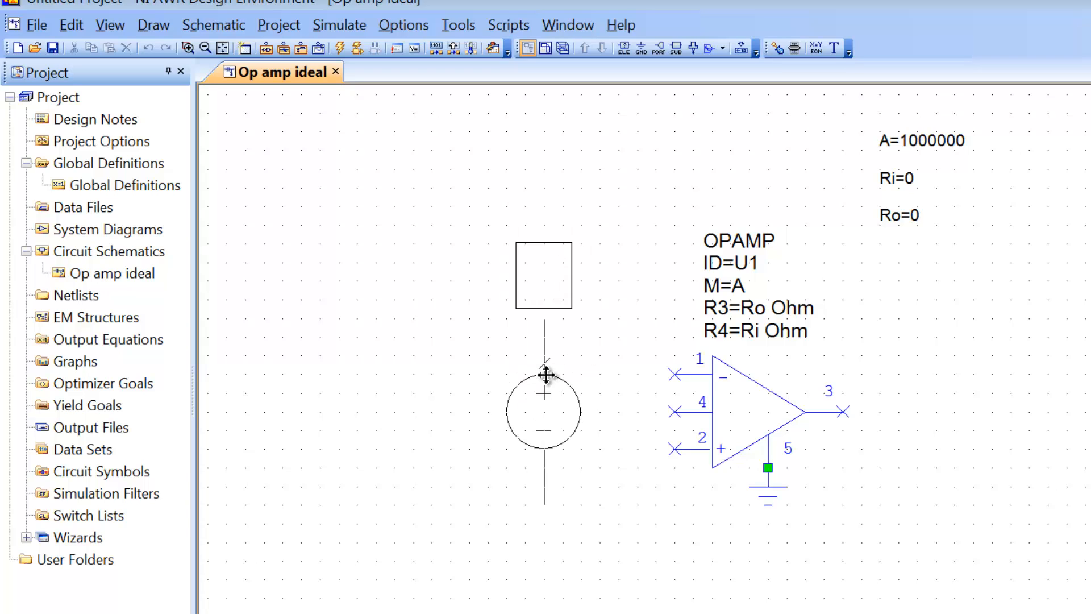
pyautogui.rightClick(546, 375)
pyautogui.rightClick(546, 374)
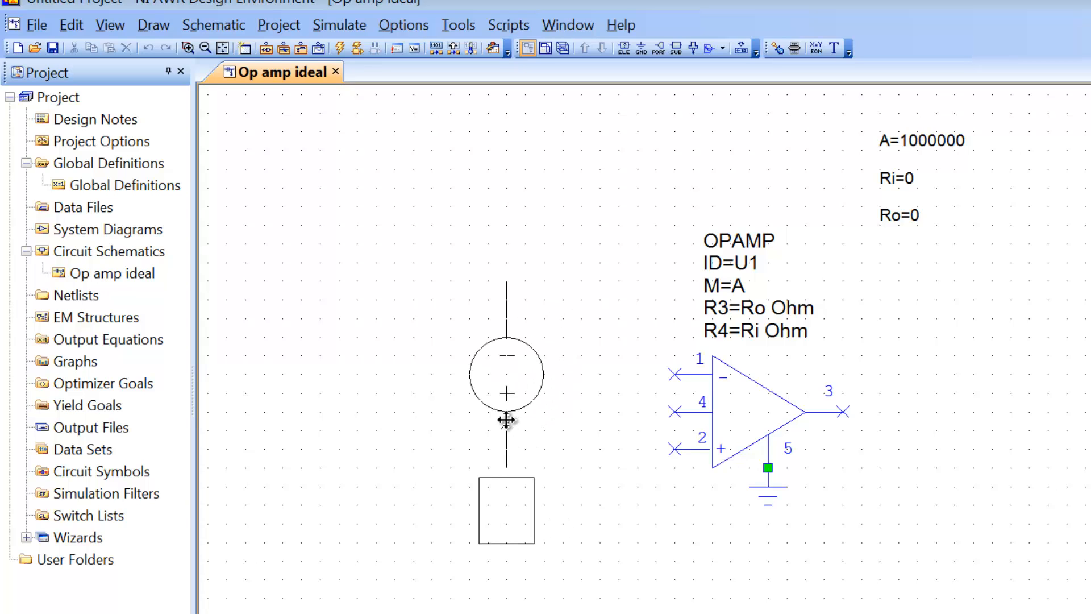
pyautogui.click(504, 430)
pyautogui.click(555, 452)
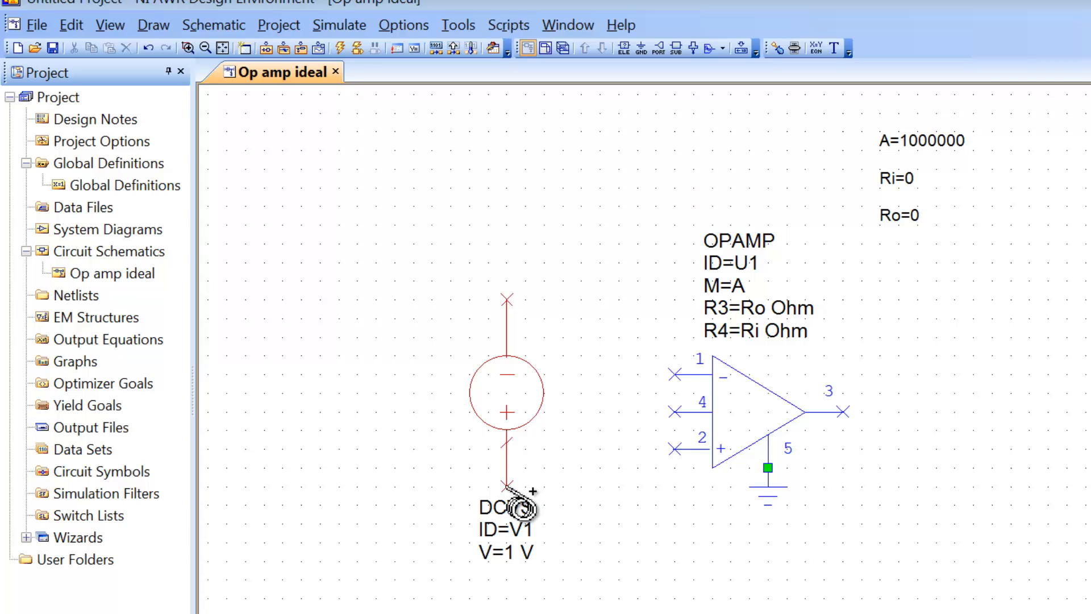
# Wire the DC source's positive terminal to op amp pin 2 and its negative terminal to pin 1, centring the source vertically on the op amp.
pyautogui.click(507, 487)
pyautogui.click(674, 449)
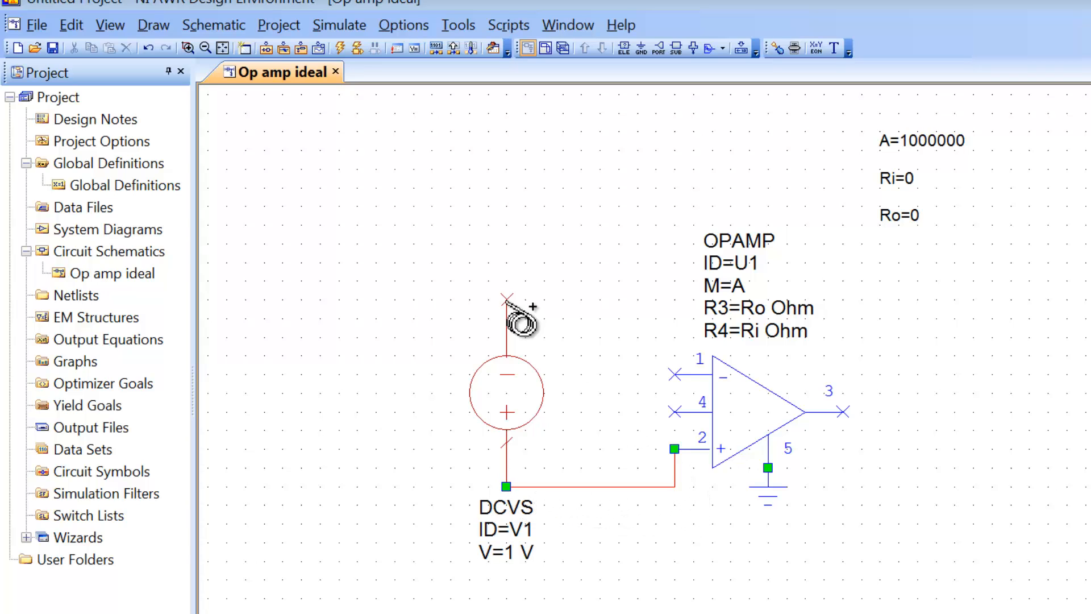
pyautogui.click(507, 299)
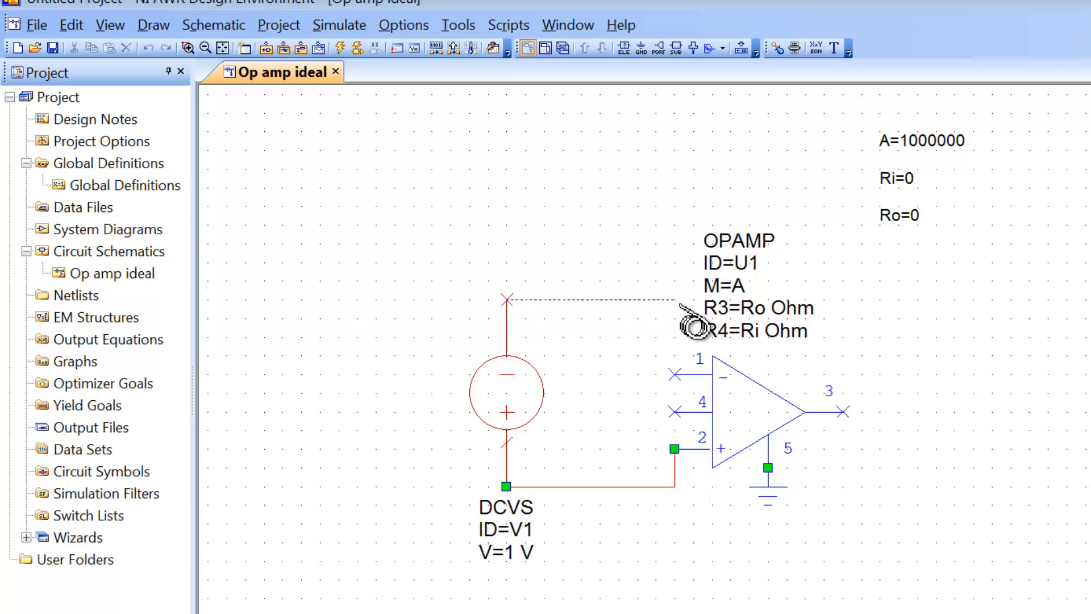
pyautogui.click(675, 374)
pyautogui.moveTo(511, 401); pyautogui.dragTo(512, 419)
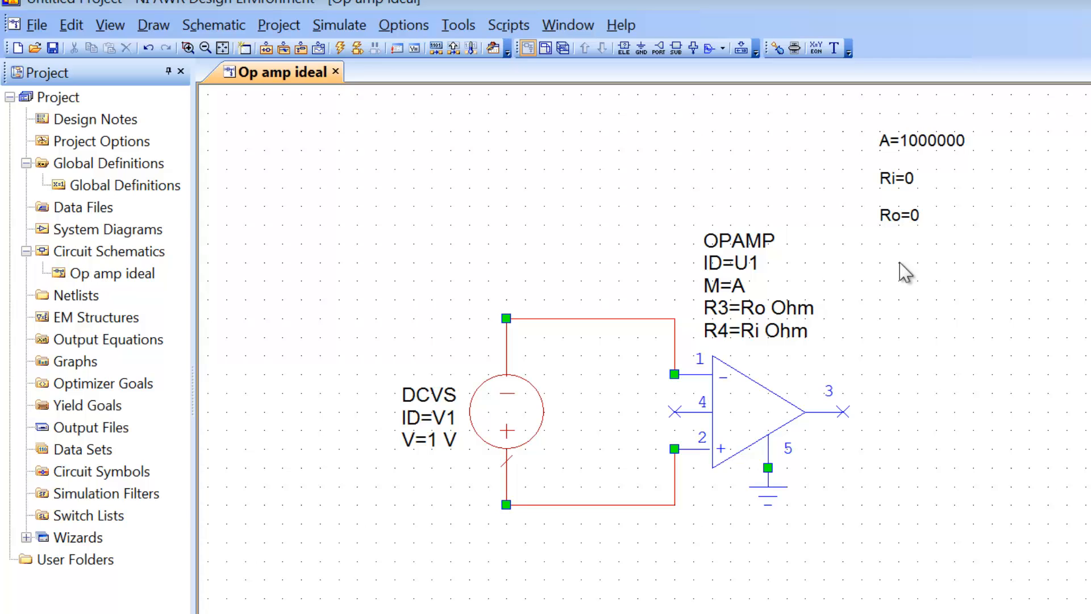
# Place a vertical RES resistor to the right of the op amp's output and set its resistance to 1000 Ohm.
pyautogui.hotkey('ctrl', 'l')
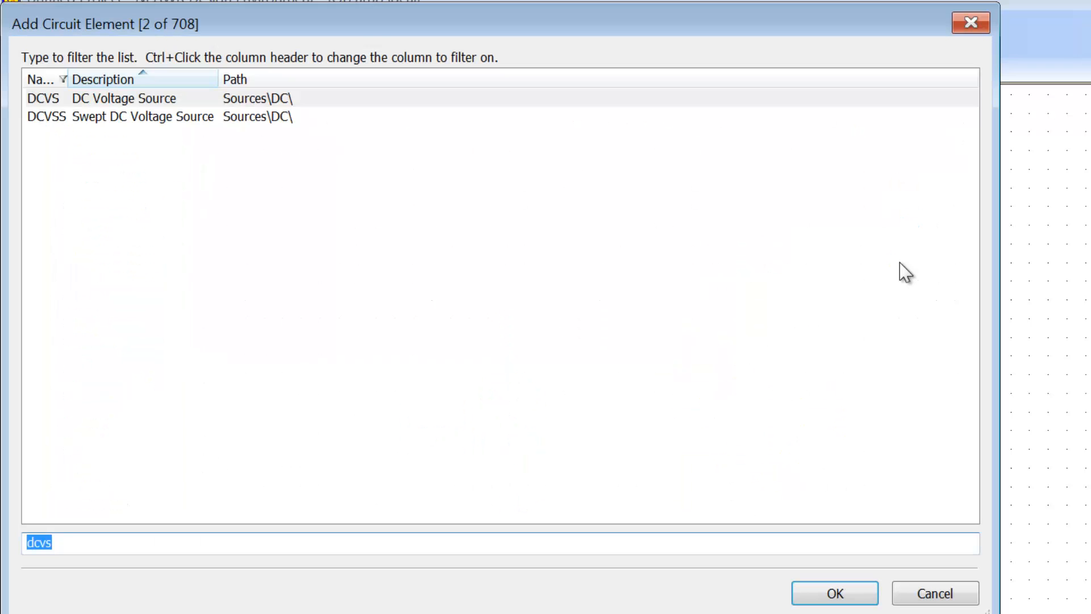
pyautogui.write('res')
pyautogui.press('Down')
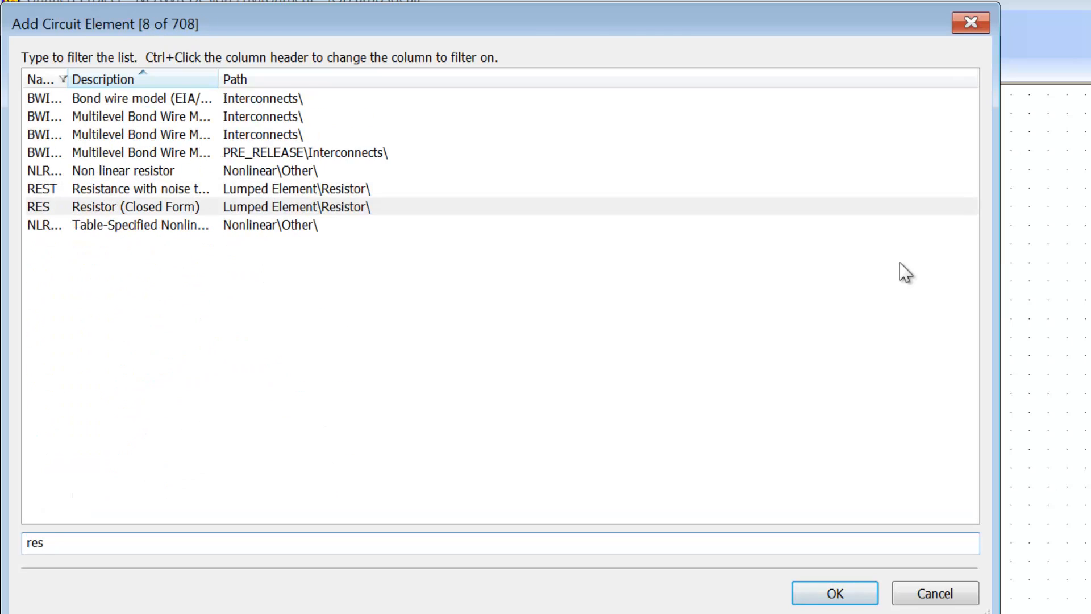
pyautogui.press('Return')
pyautogui.rightClick(974, 440)
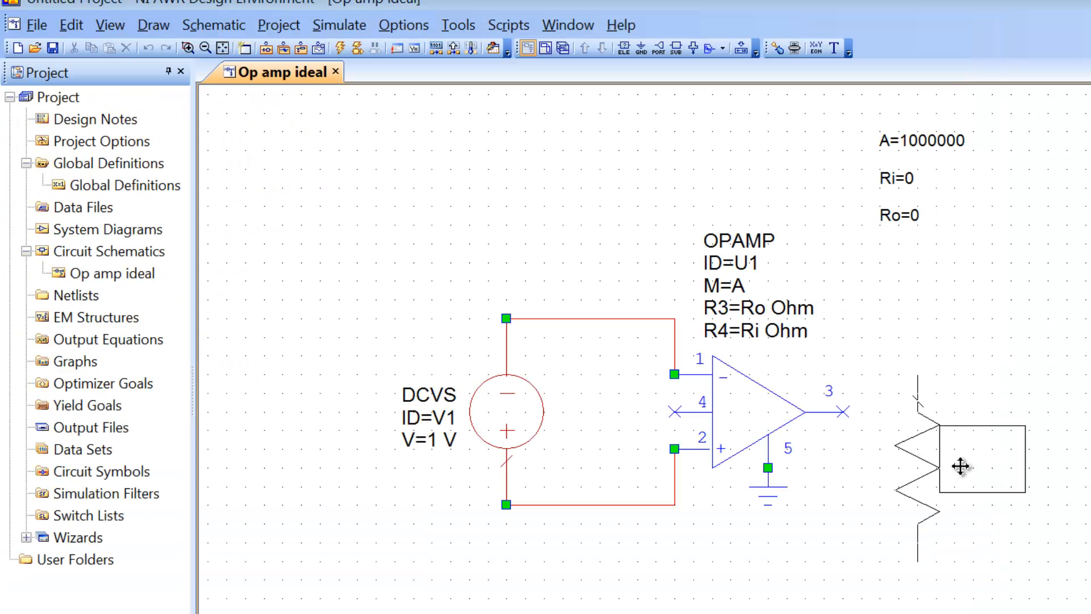
pyautogui.click(938, 504)
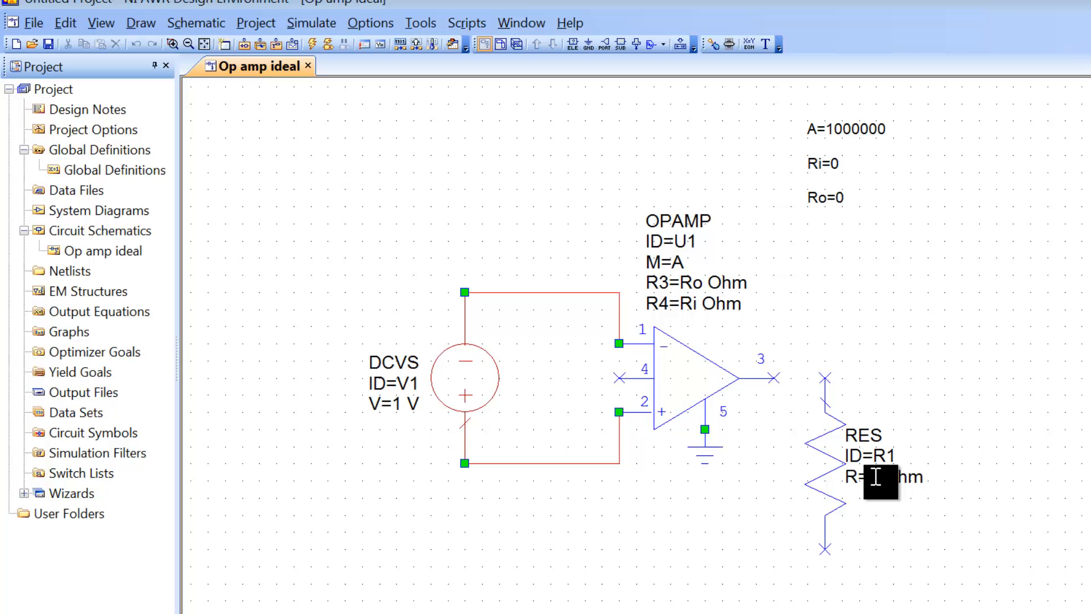
pyautogui.write('000')
pyautogui.press('Return')
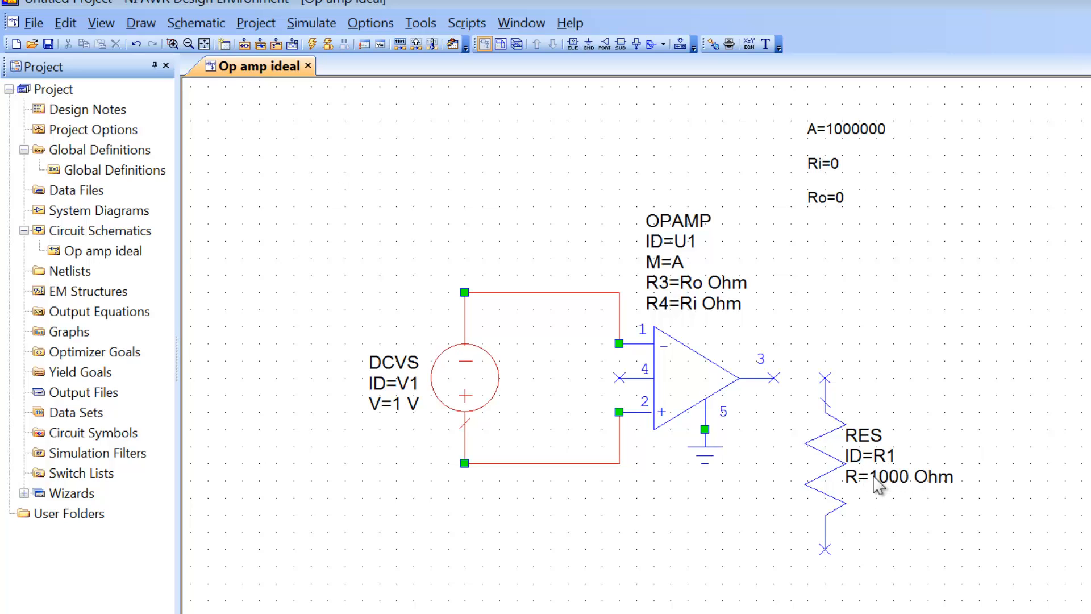
# Wire op amp pin 3 to the resistor's upper terminal and ground the resistor's lower terminal.
pyautogui.click(773, 378)
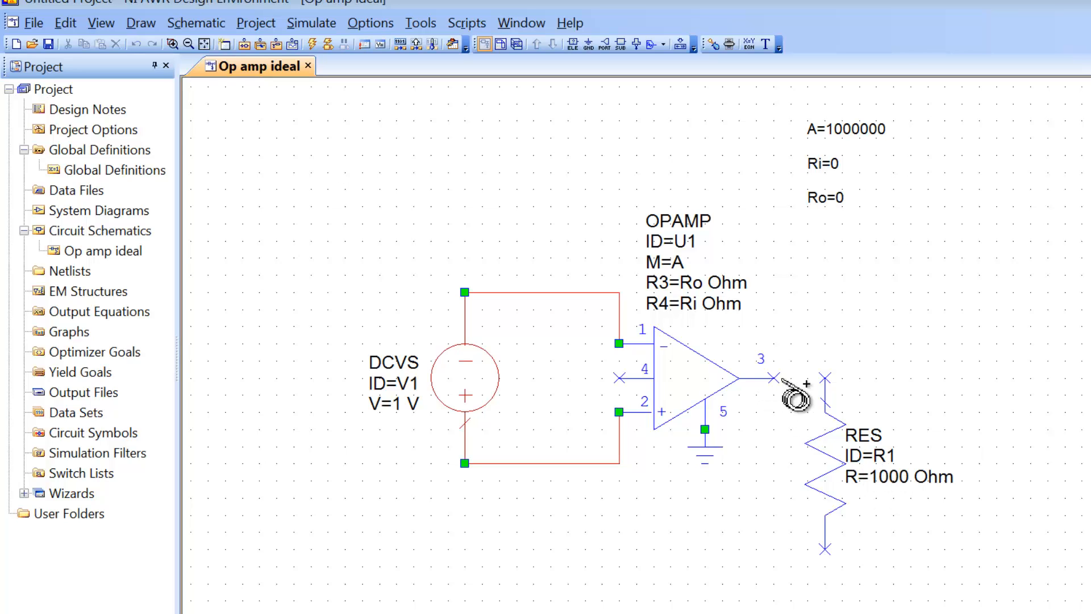
pyautogui.click(825, 378)
pyautogui.click(589, 44)
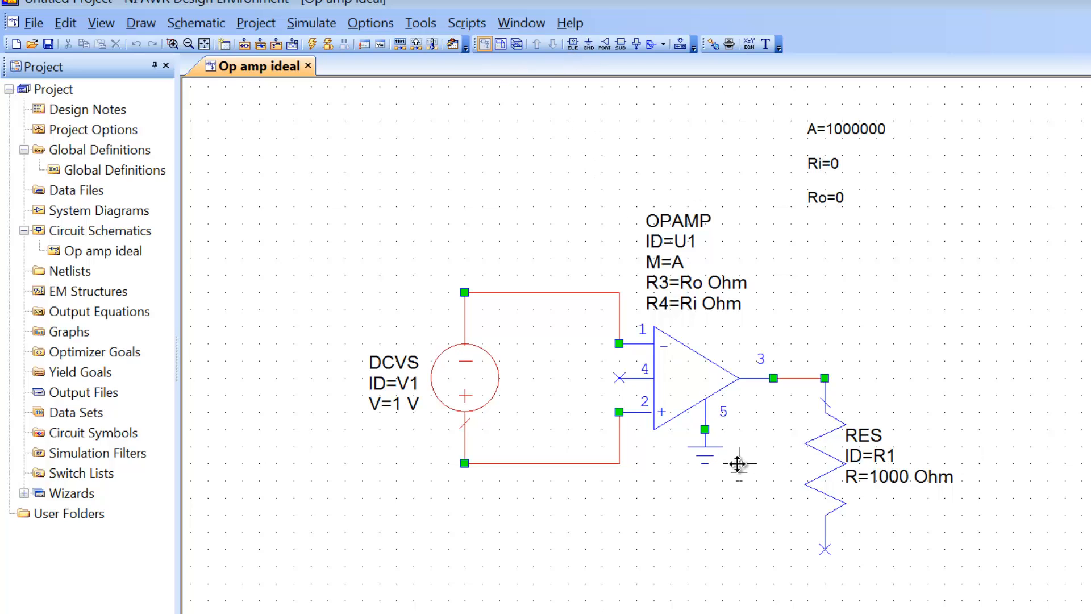
pyautogui.click(826, 550)
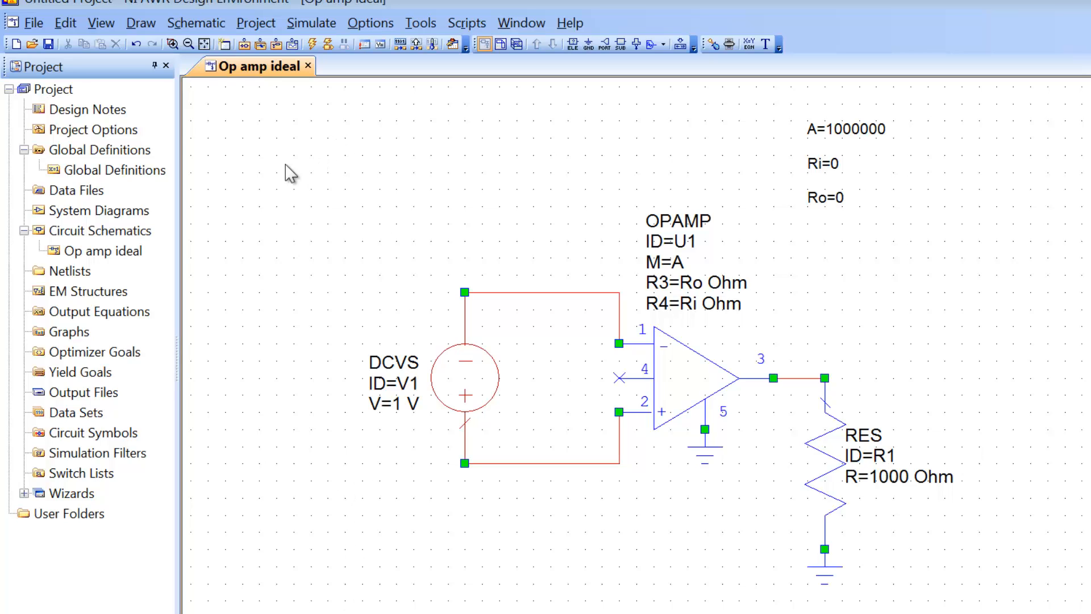
# Add a DCVA_N annotation to the Op amp ideal schematic and run the simulation.
pyautogui.rightClick(132, 249)
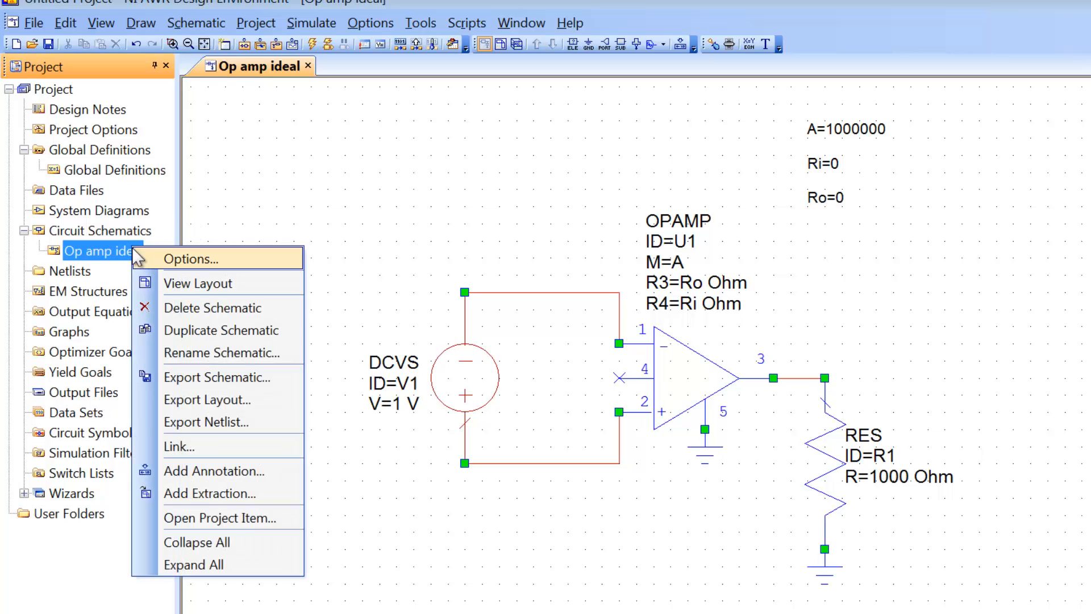
pyautogui.click(220, 472)
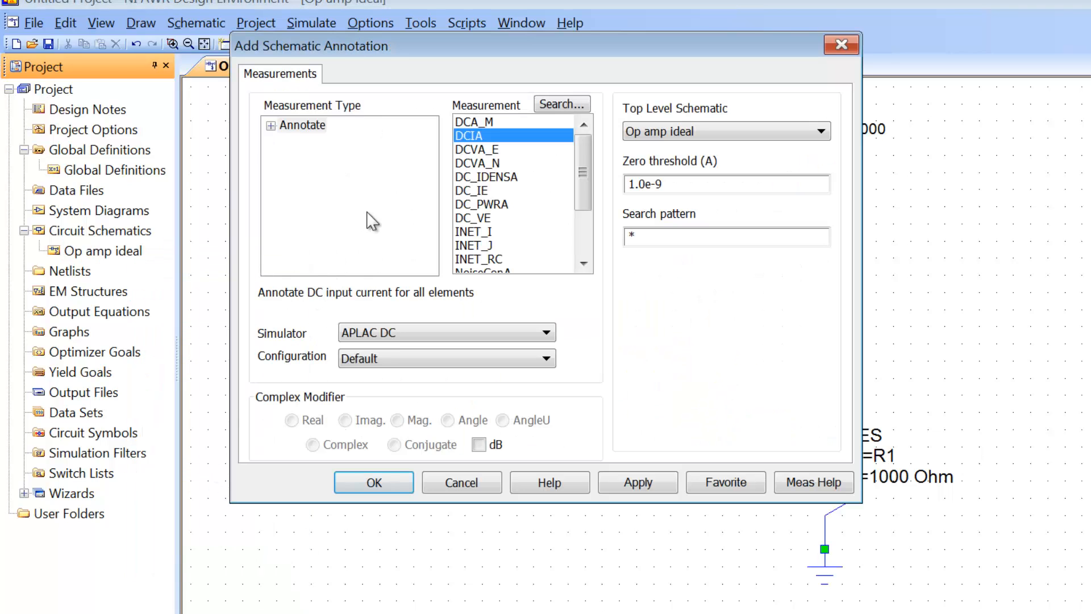
pyautogui.click(475, 164)
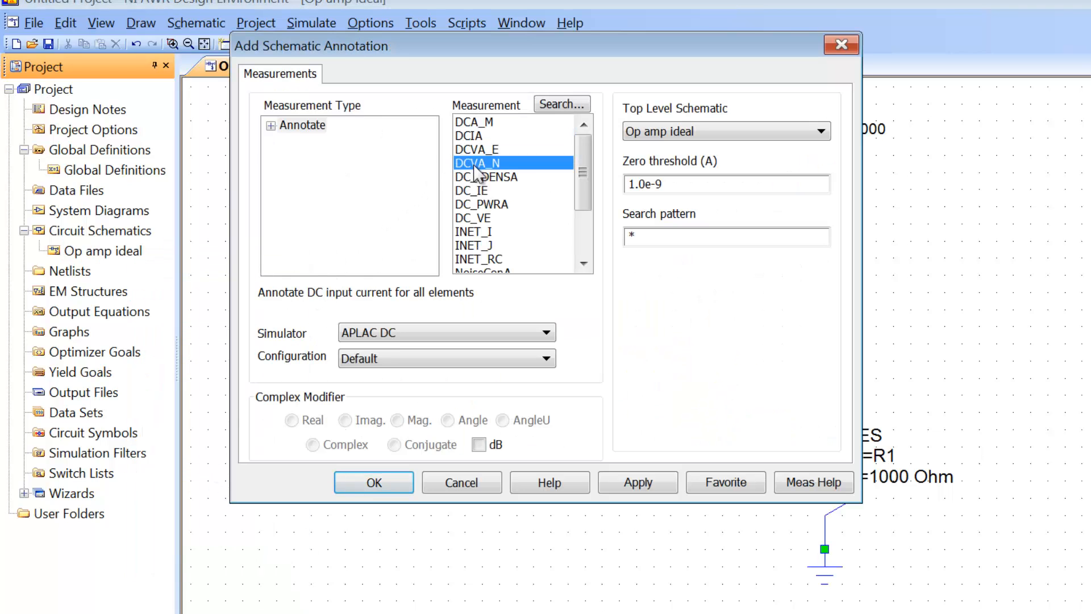
pyautogui.click(660, 480)
pyautogui.click(360, 490)
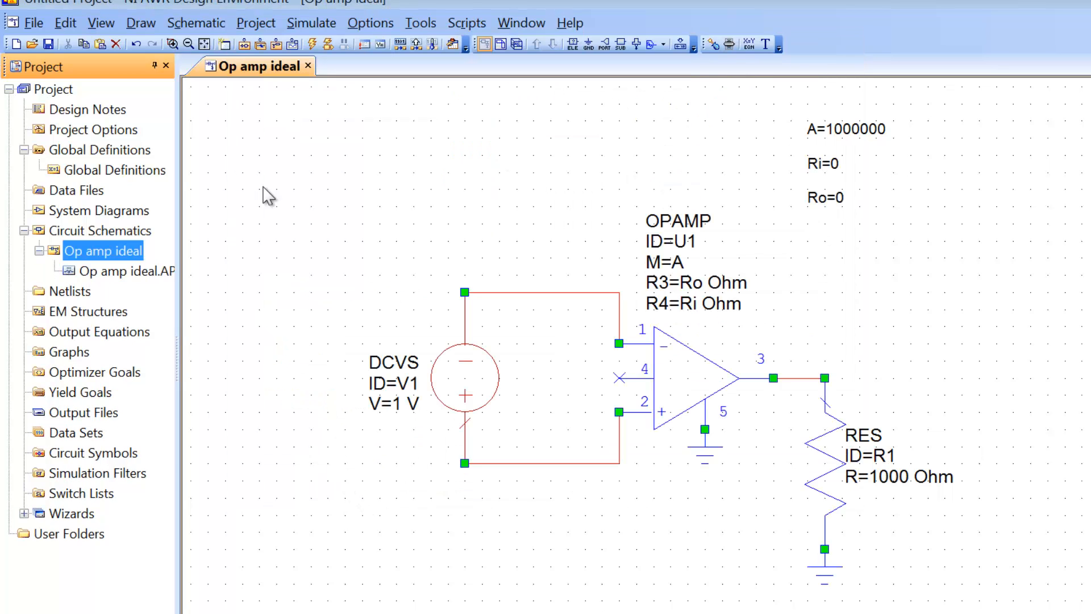
pyautogui.click(310, 44)
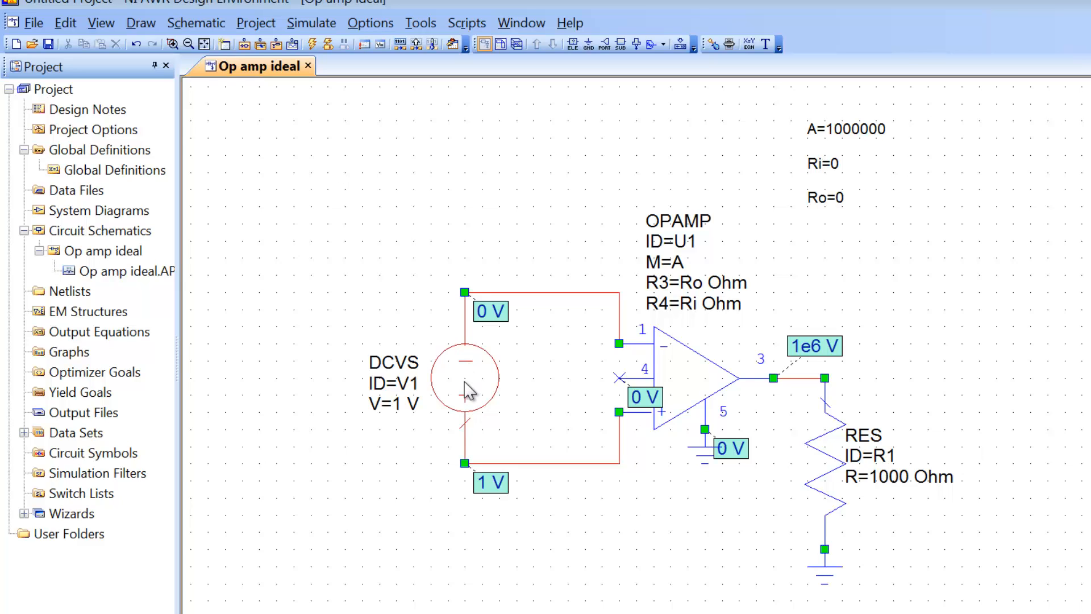
pyautogui.click(713, 46)
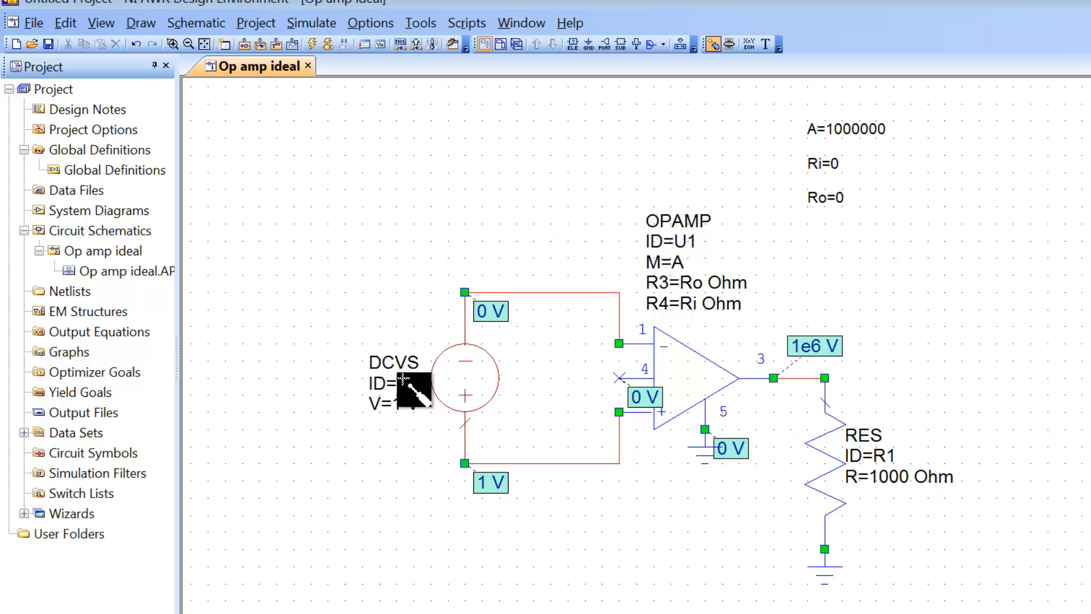
pyautogui.click(396, 405)
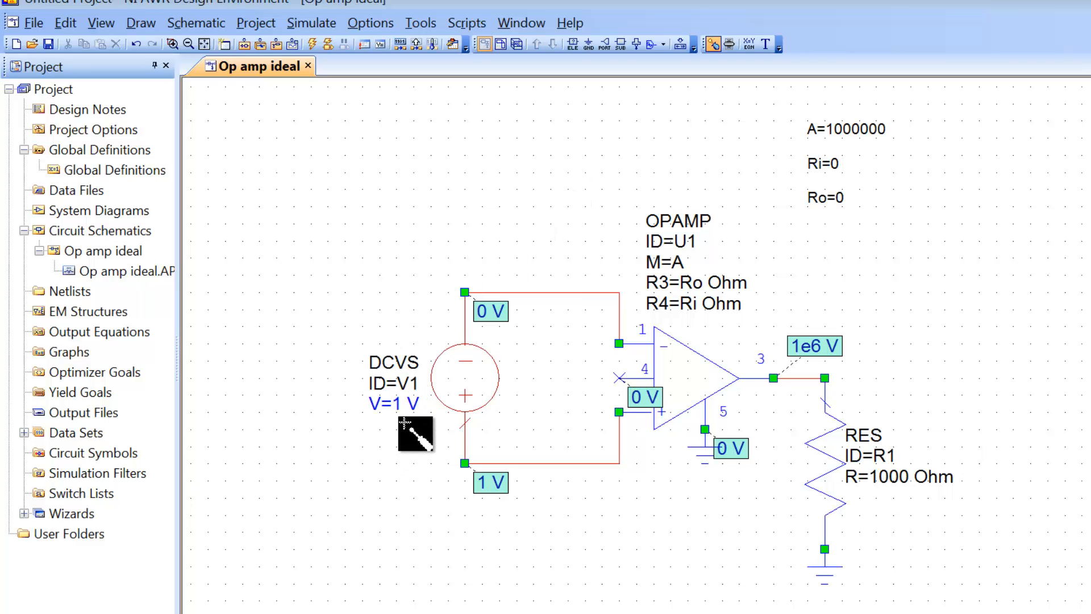
pyautogui.click(729, 44)
pyautogui.moveTo(228, 105); pyautogui.dragTo(233, 107)
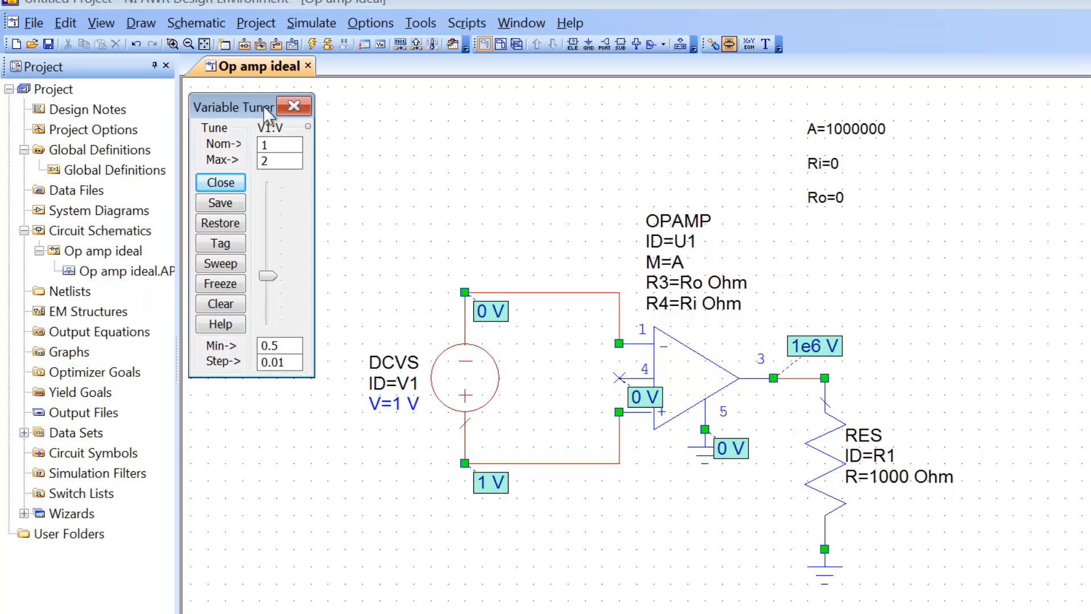
pyautogui.click(294, 106)
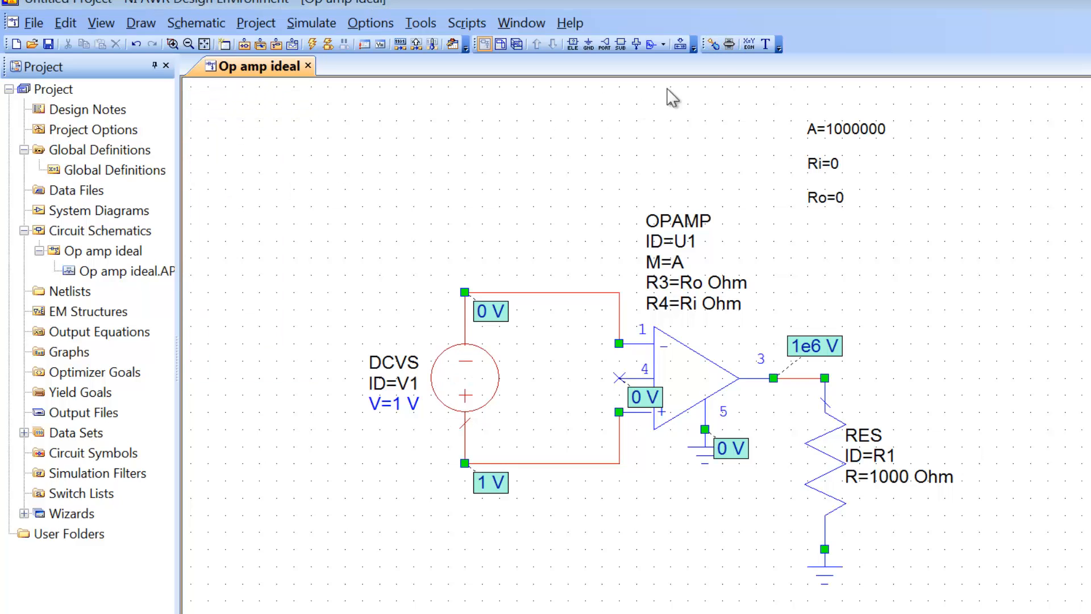
pyautogui.click(713, 44)
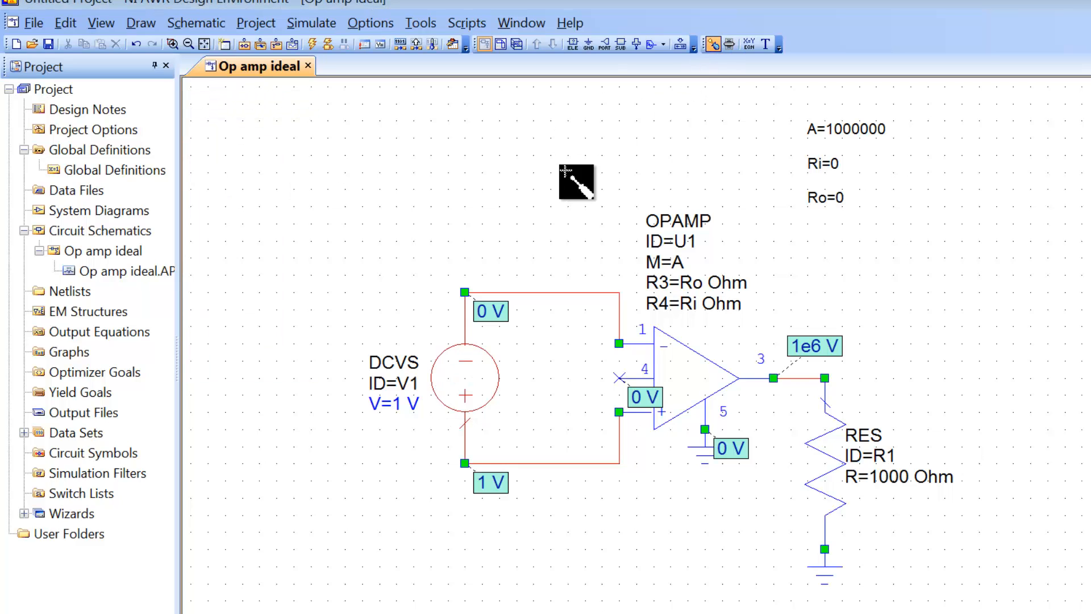
pyautogui.click(384, 405)
pyautogui.press('Escape')
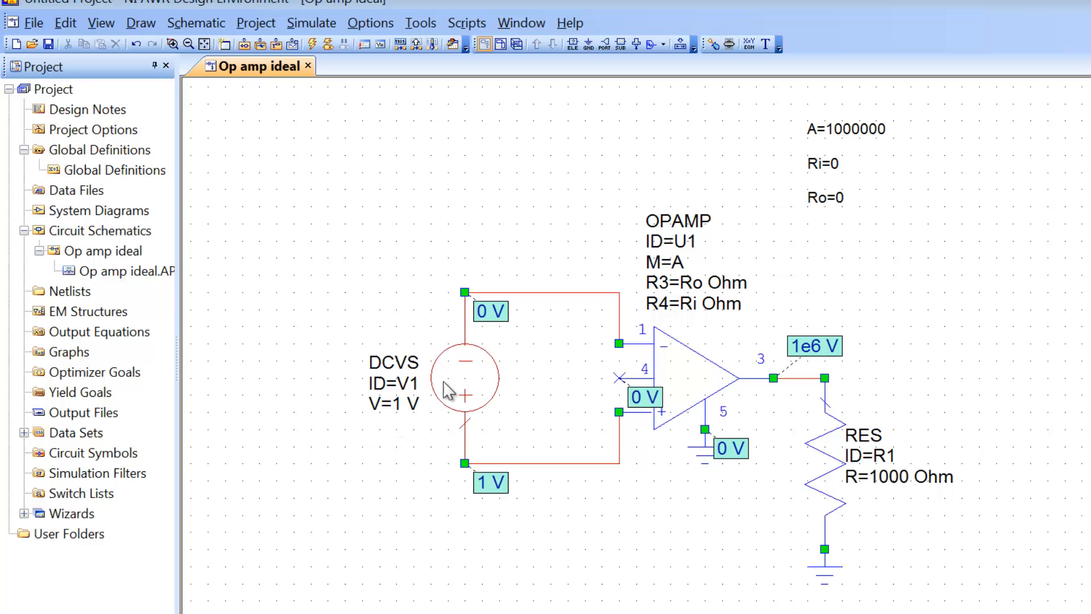
# Enable tuning and limits for the voltage parameter V in the DC source's element properties.
pyautogui.click(467, 372)
pyautogui.doubleClick(467, 372)
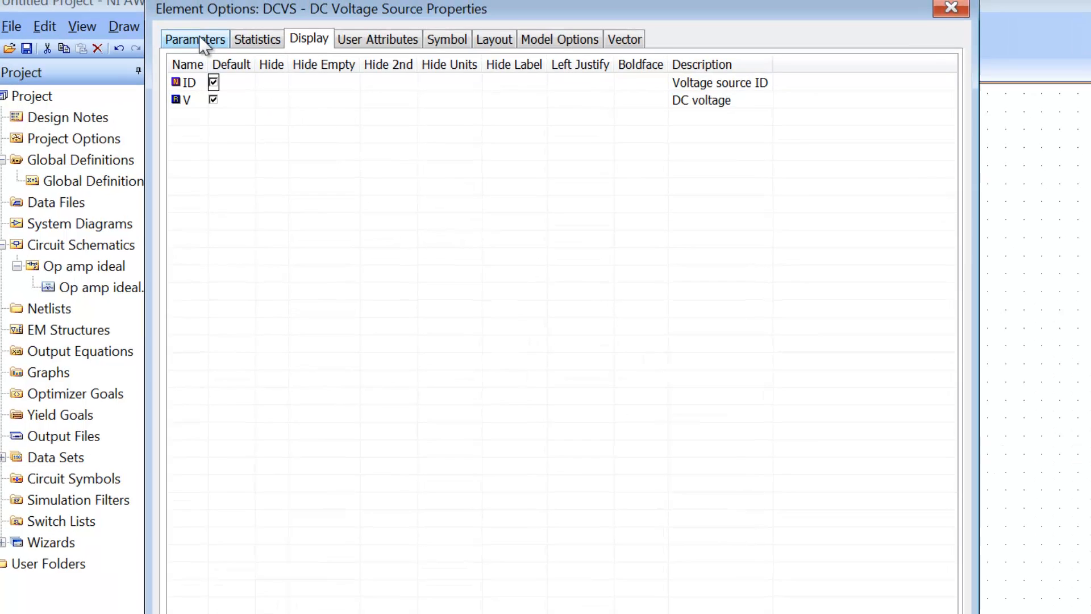
pyautogui.click(202, 45)
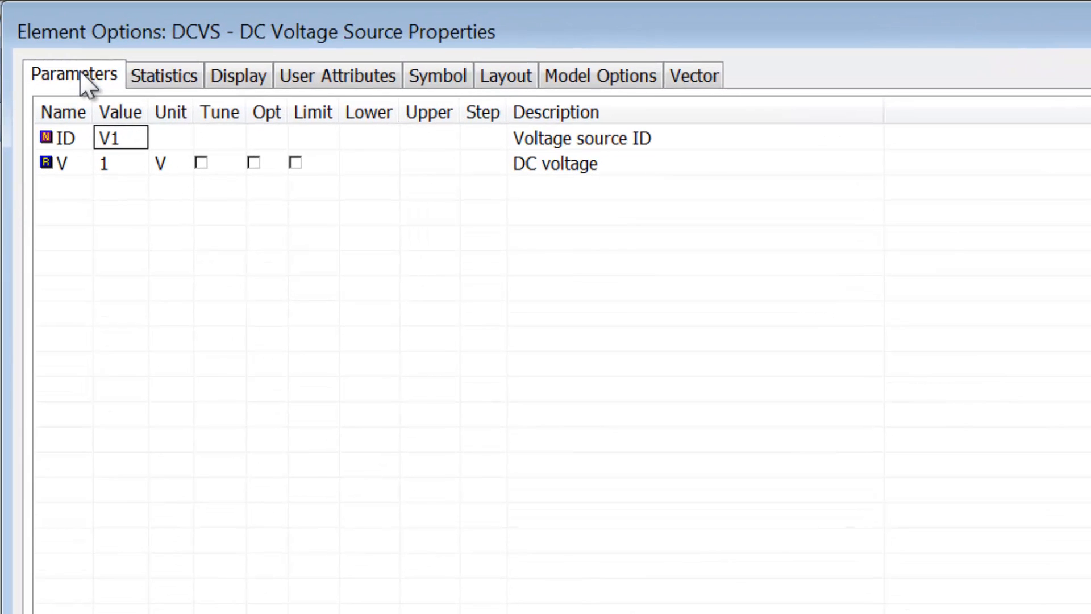
pyautogui.click(201, 164)
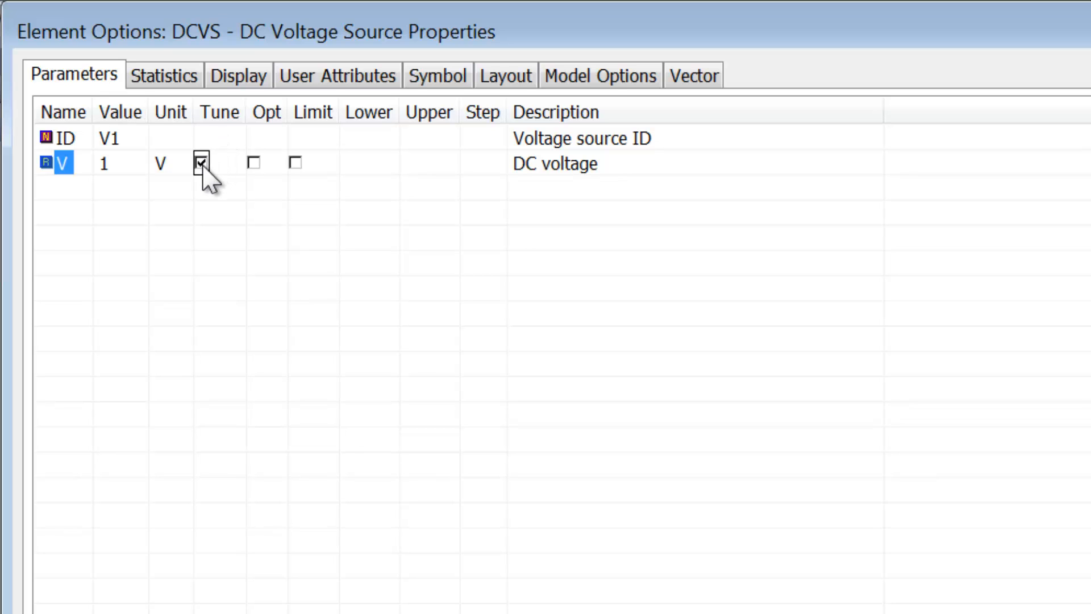
pyautogui.click(296, 162)
# Set the V parameter's lower limit to 1e-6, upper limit to 1e-3 and step to 1e-6.
pyautogui.click(374, 164)
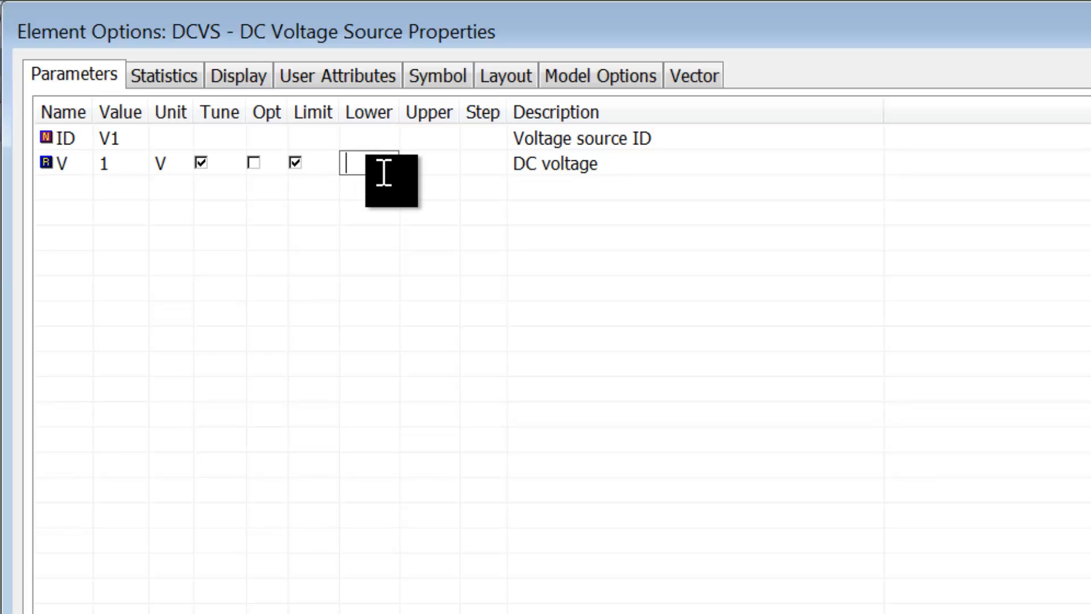
pyautogui.write('1e-6')
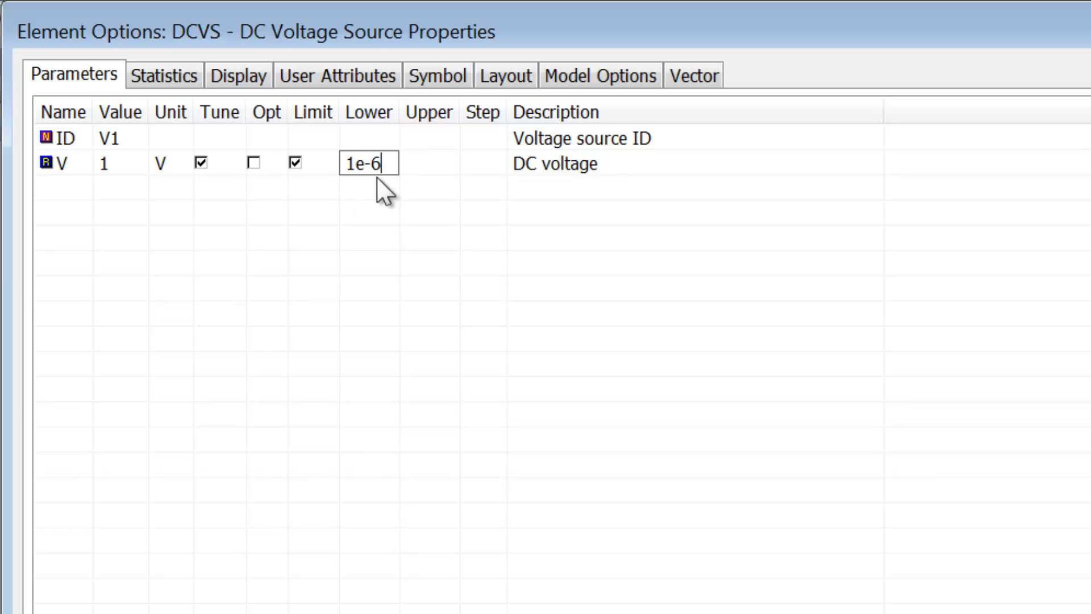
pyautogui.click(437, 168)
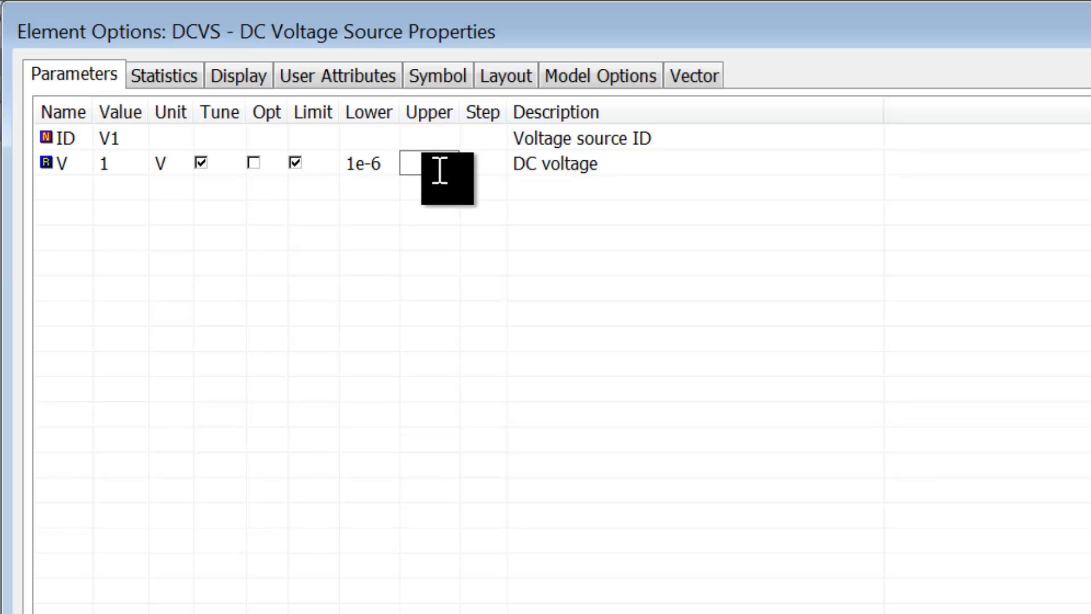
pyautogui.write('1e-3')
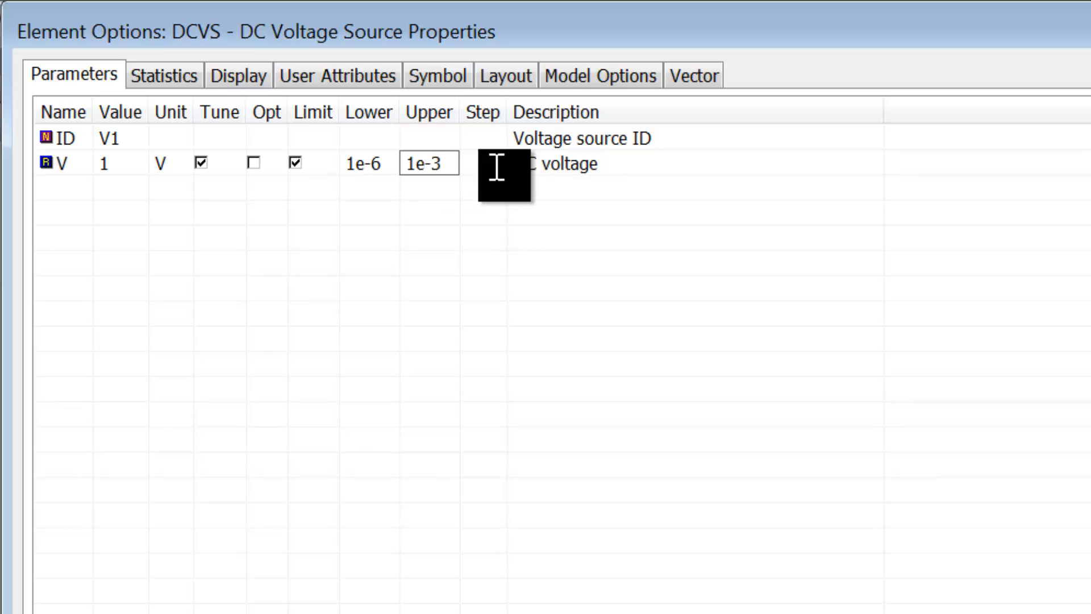
pyautogui.click(497, 169)
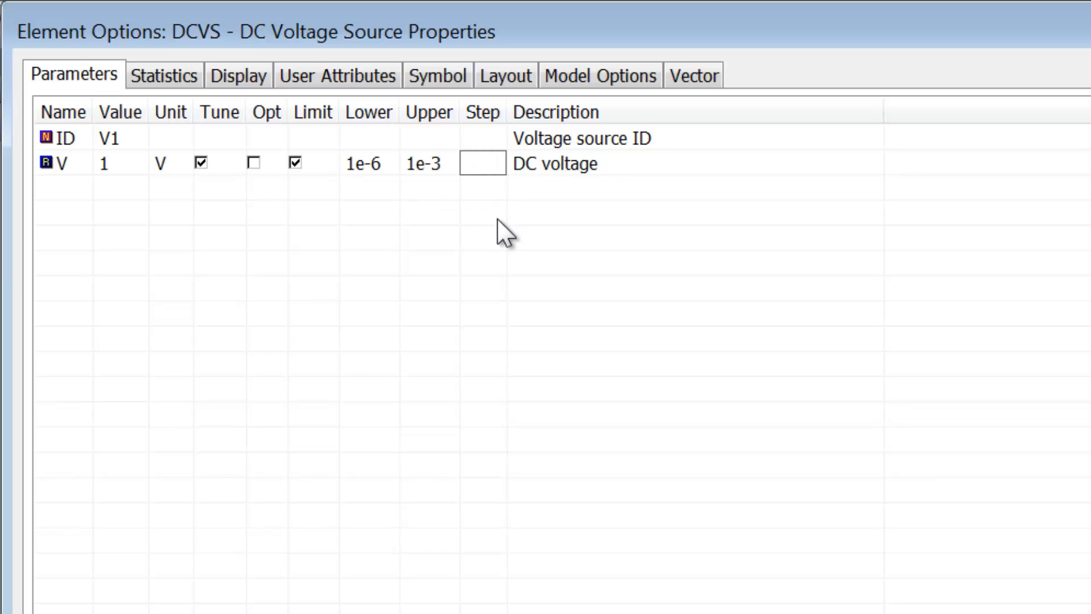
pyautogui.write('1e-6')
pyautogui.press('Tab')
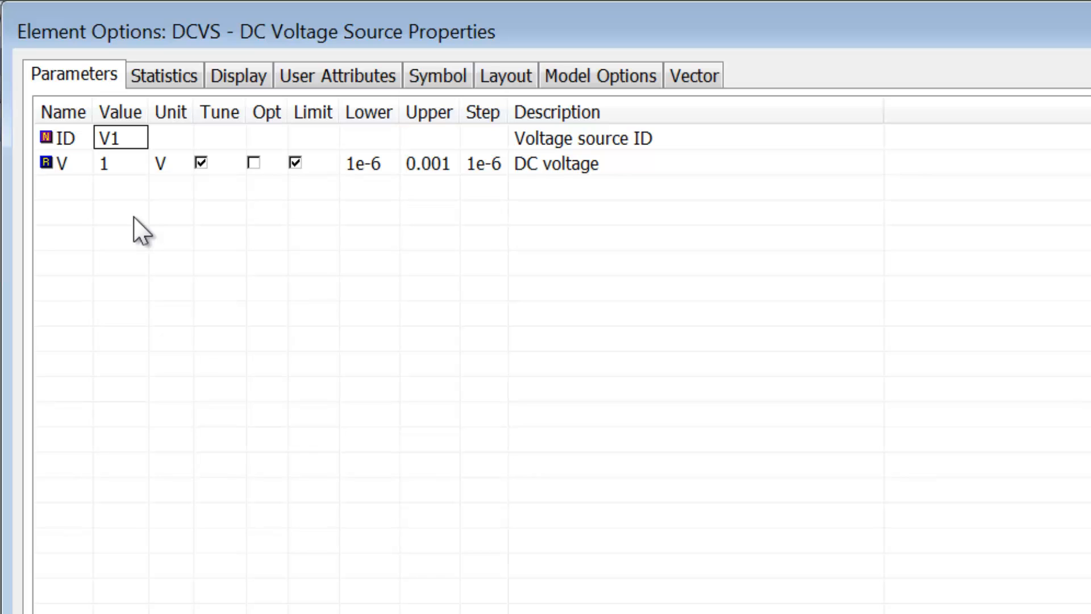
# Set the DC source's voltage to 1e-3 V and accept the element properties.
pyautogui.click(117, 166)
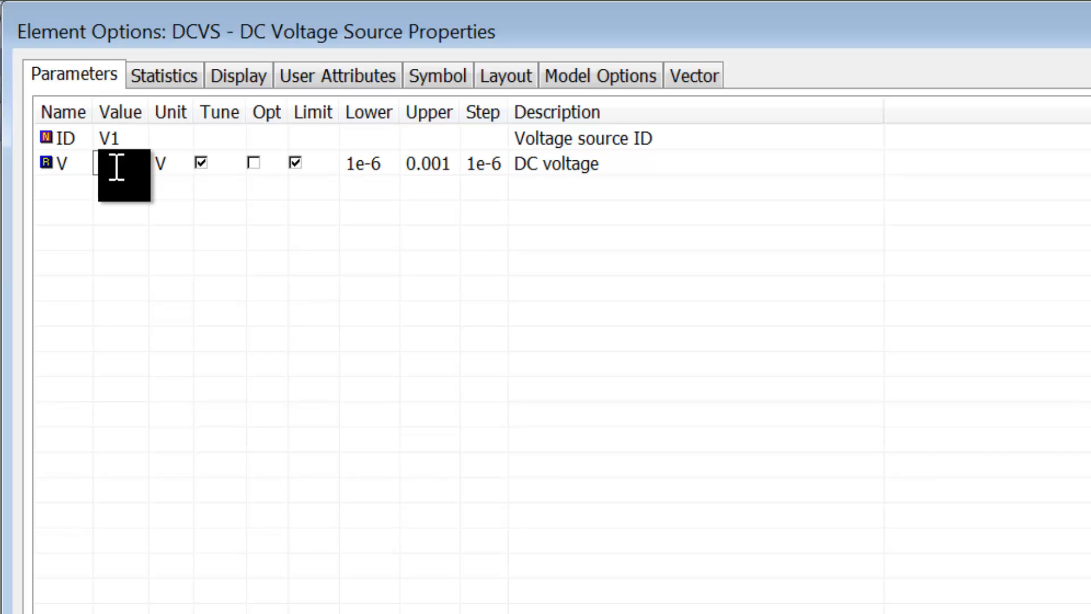
pyautogui.write('1e-3')
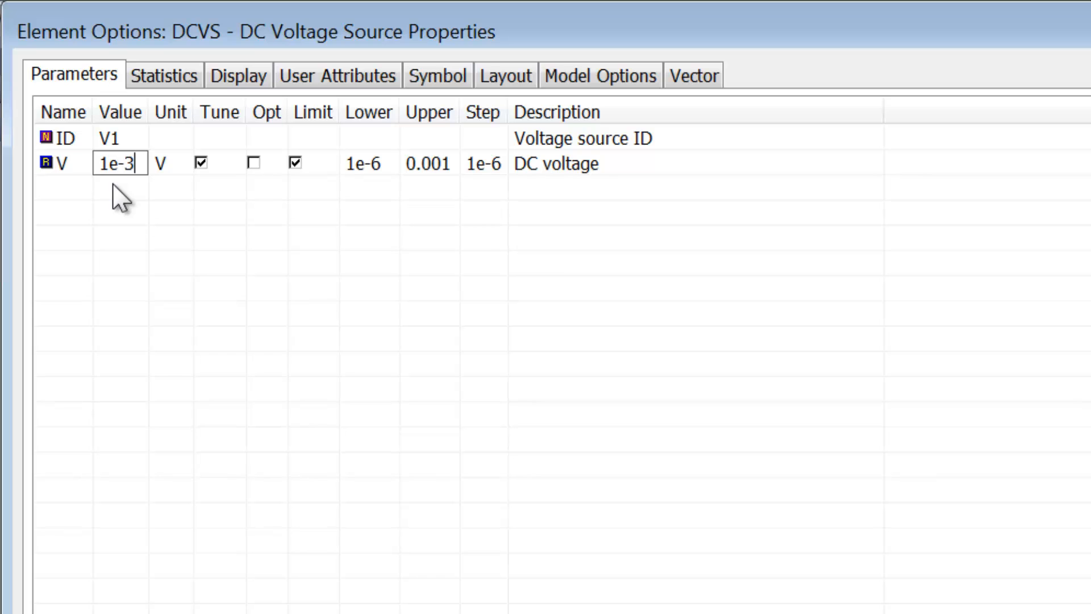
pyautogui.press('Return')
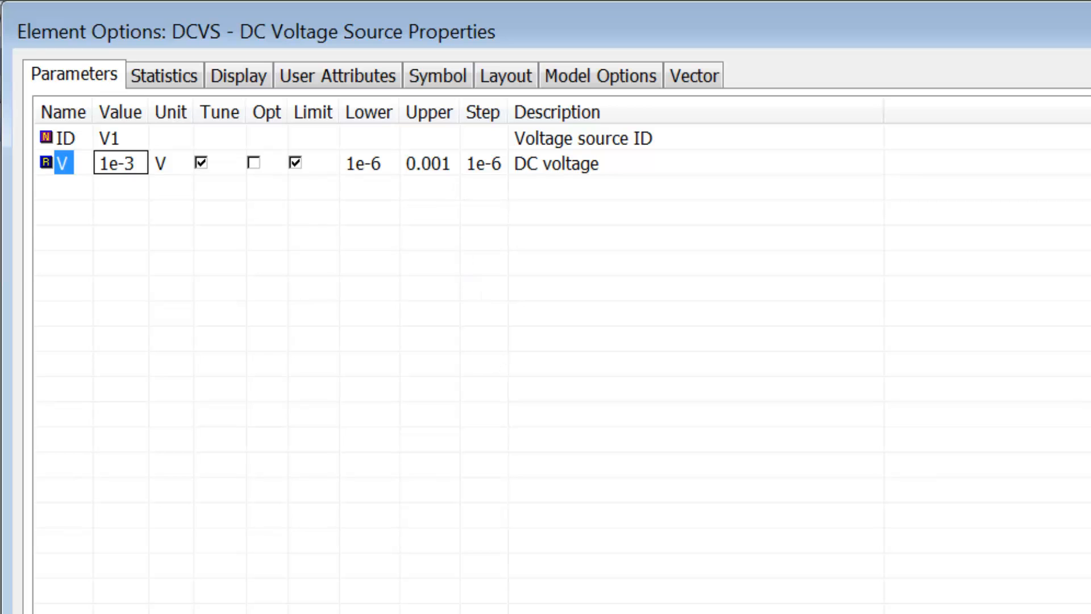
pyautogui.press('Return')
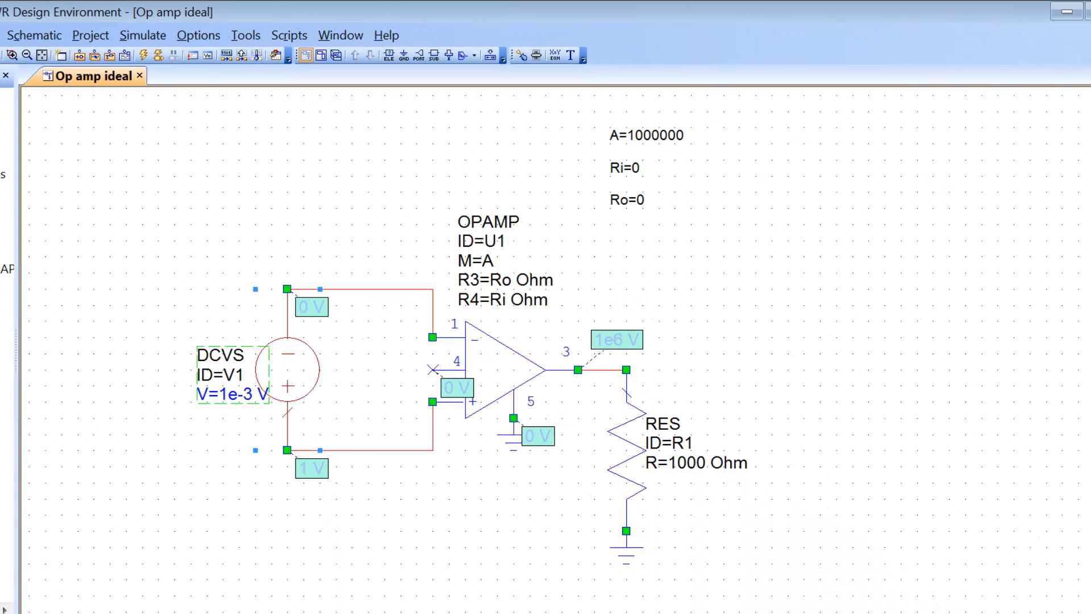
# Rerun the simulation and lower the DC source's voltage to 1e-6 V with the Variable Tuner.
pyautogui.click(143, 56)
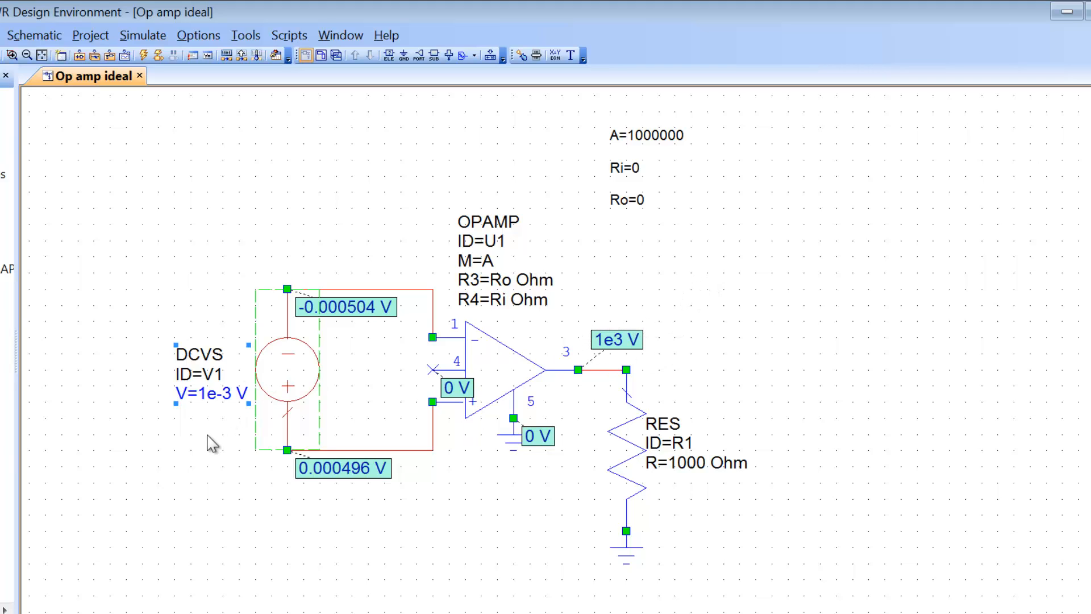
pyautogui.click(536, 55)
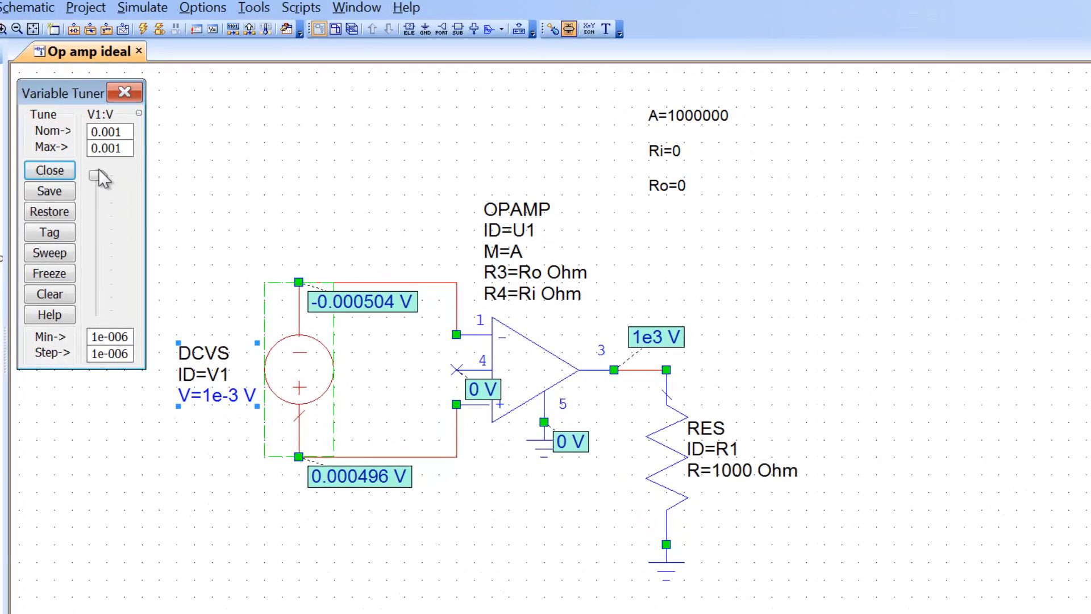
pyautogui.moveTo(93, 168); pyautogui.dragTo(111, 330)
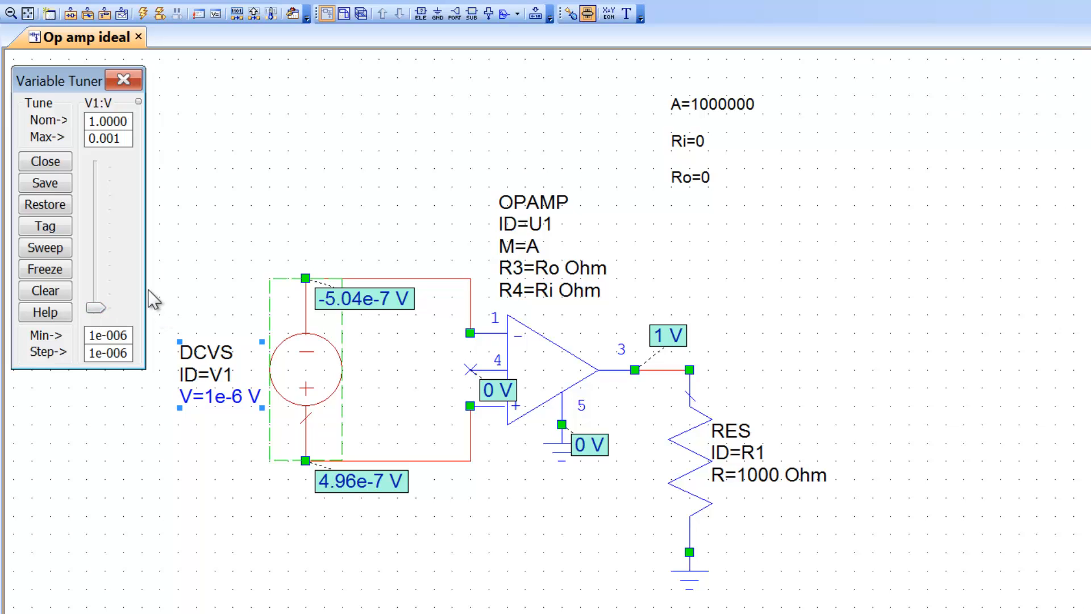
# Raise the DC source's voltage step by step to 3e-5 V with the Variable Tuner, and close the tuner.
pyautogui.press('Up')
pyautogui.press('Up')
pyautogui.press('Up')
pyautogui.press('Up')
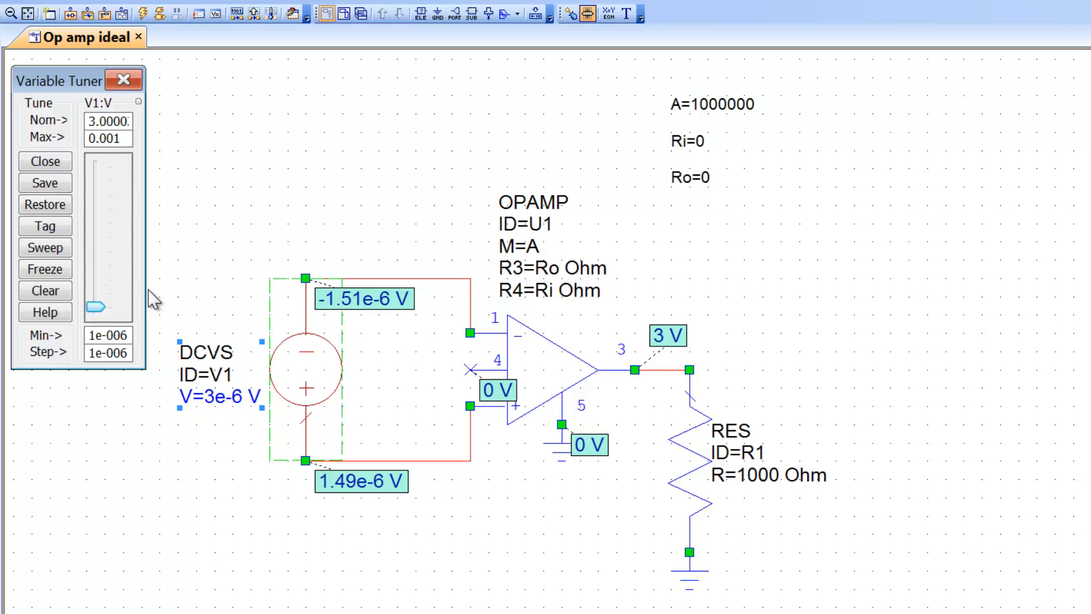
pyautogui.press('Up')
pyautogui.press('Up')
pyautogui.press('Up')
pyautogui.press('Up')
pyautogui.press('Up')
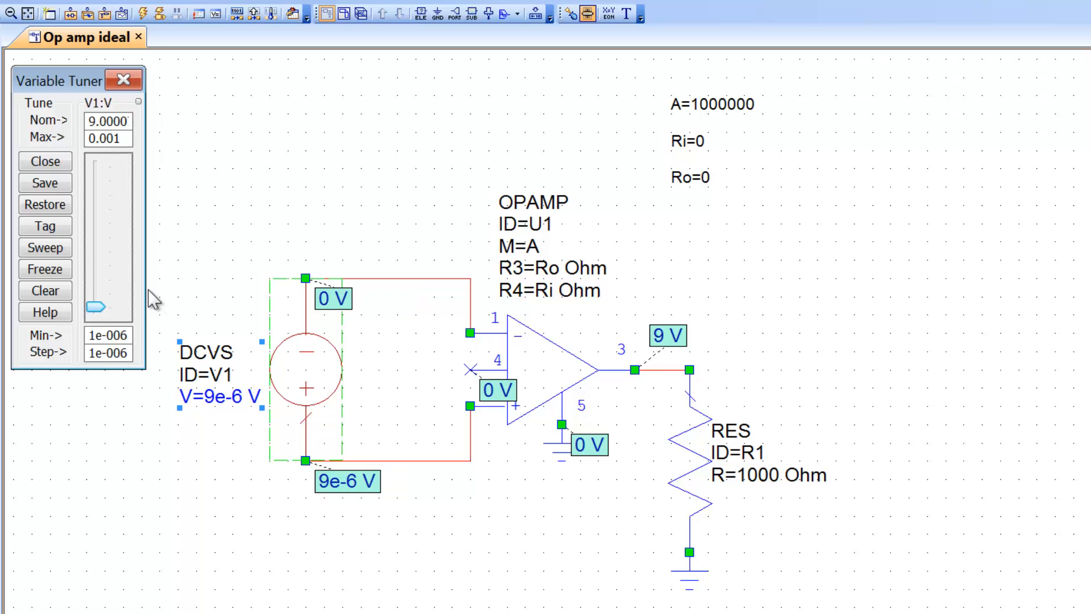
pyautogui.press('Up')
pyautogui.press('Up')
pyautogui.press('Up')
pyautogui.press('Up')
pyautogui.press('Up')
pyautogui.press('Up')
pyautogui.press('Up')
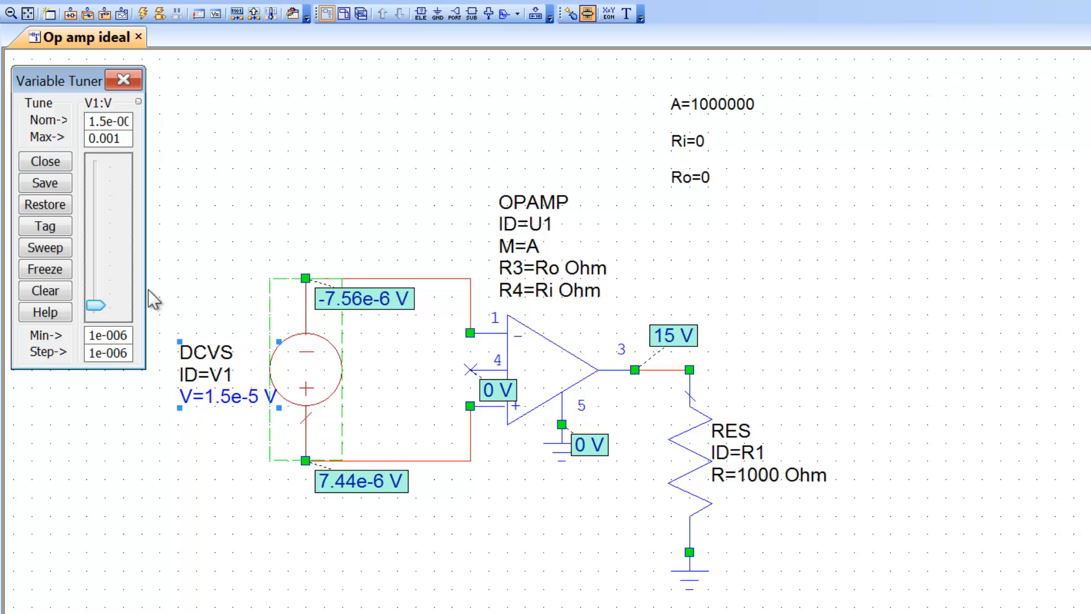
pyautogui.press('Up')
pyautogui.press('Up')
pyautogui.press('Up')
pyautogui.press('Up')
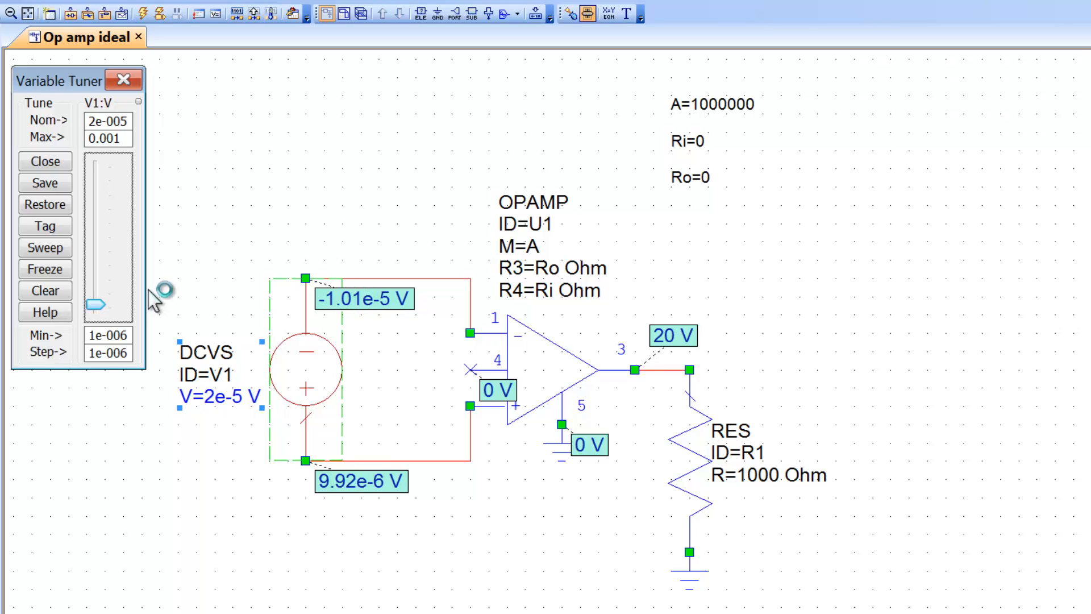
pyautogui.press('Up')
pyautogui.press('Up')
pyautogui.press('Up')
pyautogui.press('Up')
pyautogui.press('Up')
pyautogui.press('Up')
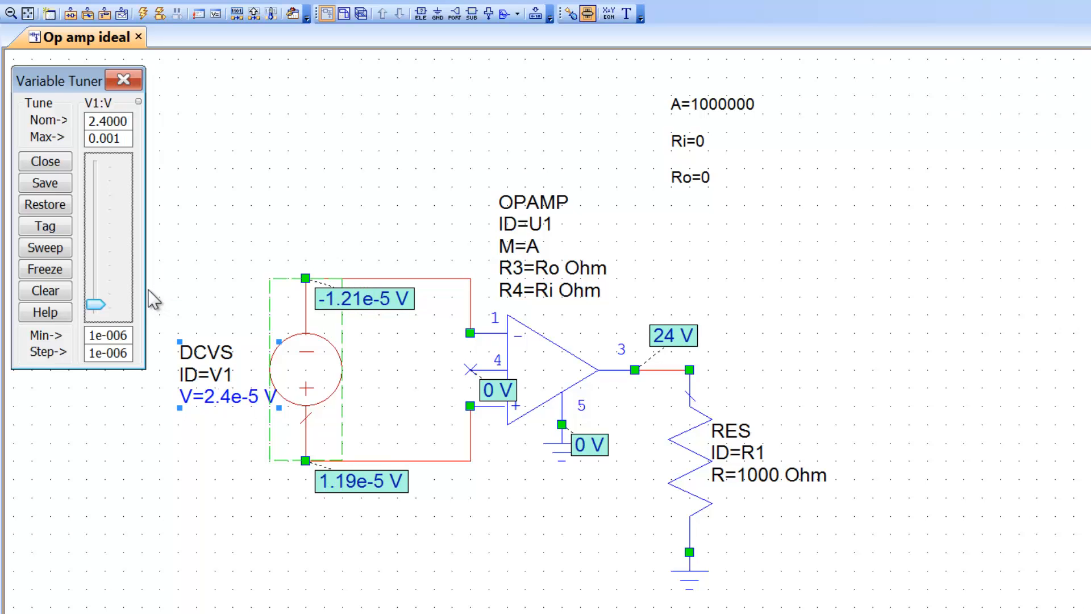
pyautogui.press('Up')
pyautogui.press('Up')
pyautogui.press('Up')
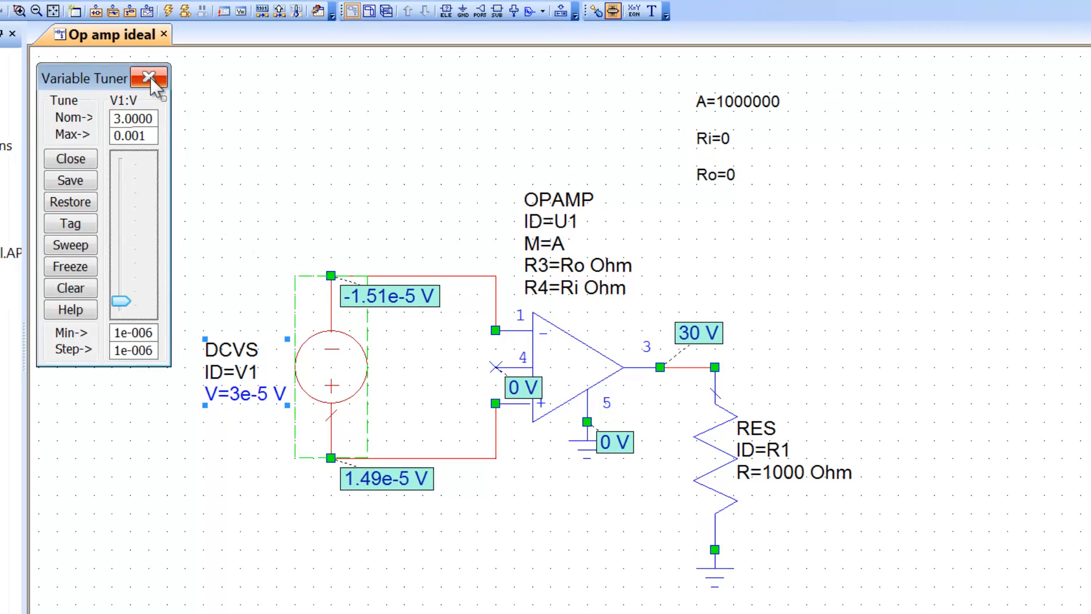
pyautogui.click(149, 77)
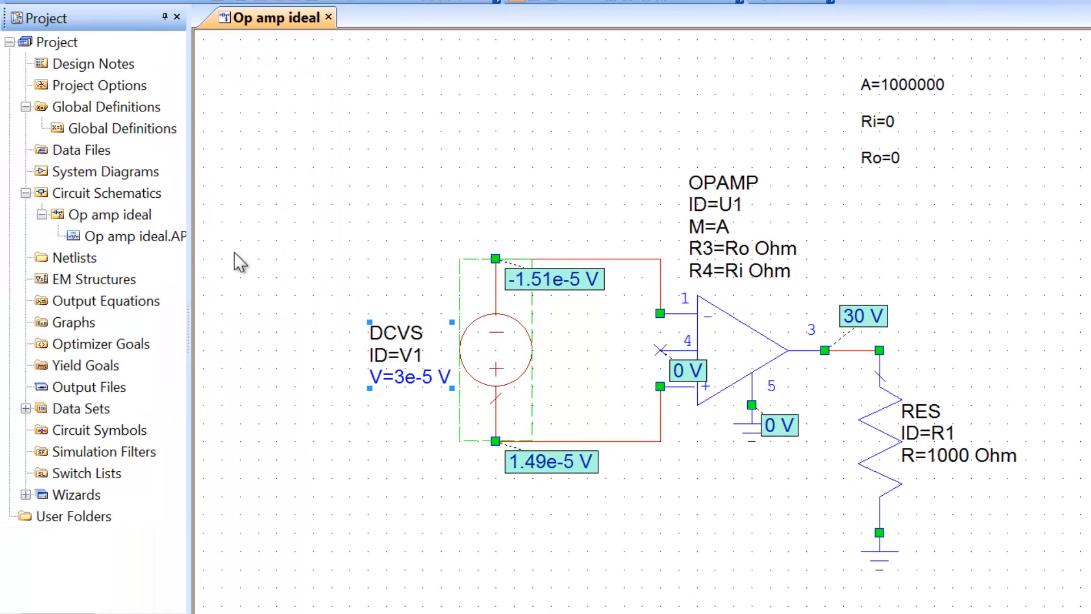
# Delete the DC voltage annotation from the Op amp ideal schematic and remove the DCVS source.
pyautogui.click(141, 245)
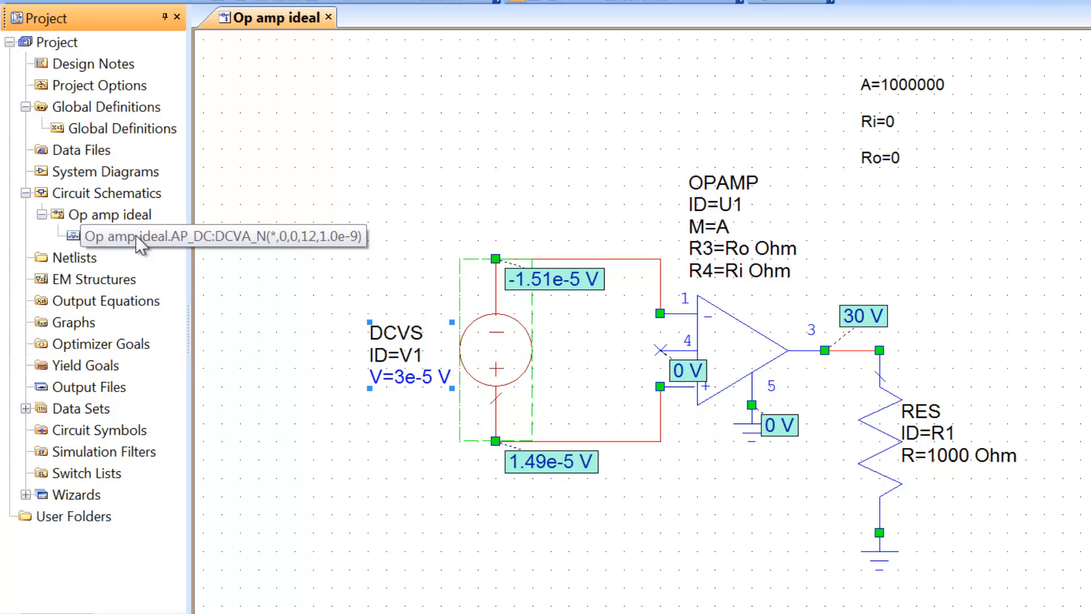
pyautogui.press('Delete')
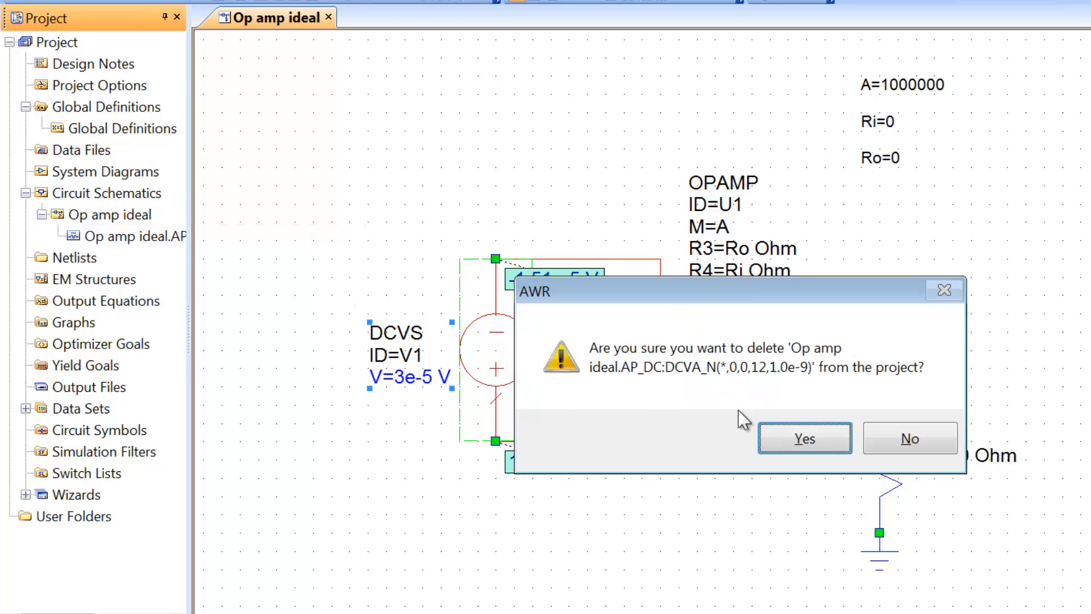
pyautogui.click(811, 438)
pyautogui.click(462, 288)
pyautogui.click(487, 352)
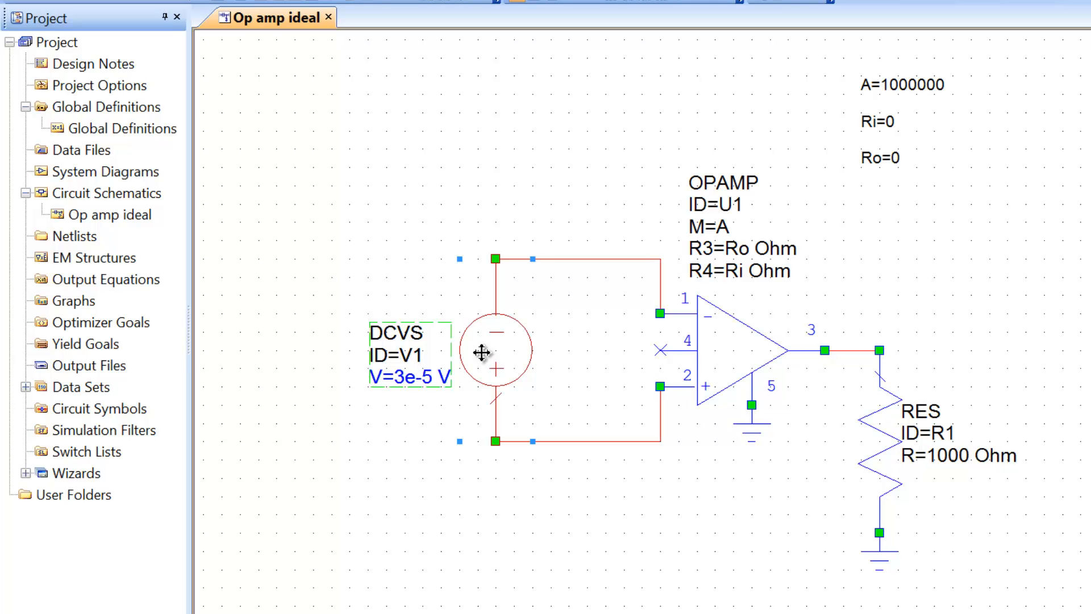
pyautogui.press('Delete')
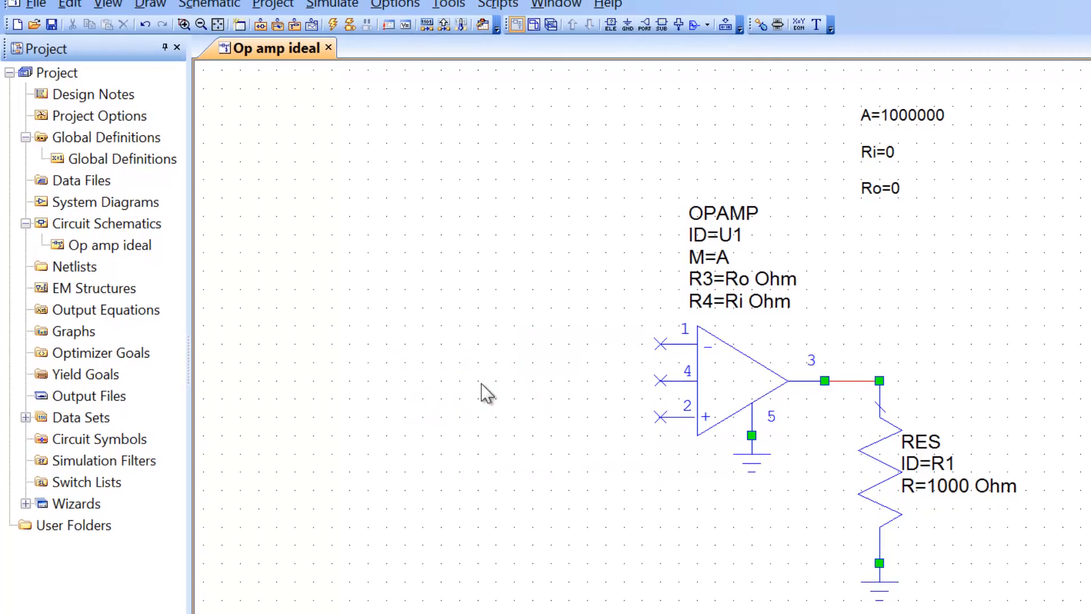
# Place a swept DC voltage source (DCVSS) beside the op amp's inputs, rotated so its positive terminal faces down.
pyautogui.hotkey('ctrl', 'l')
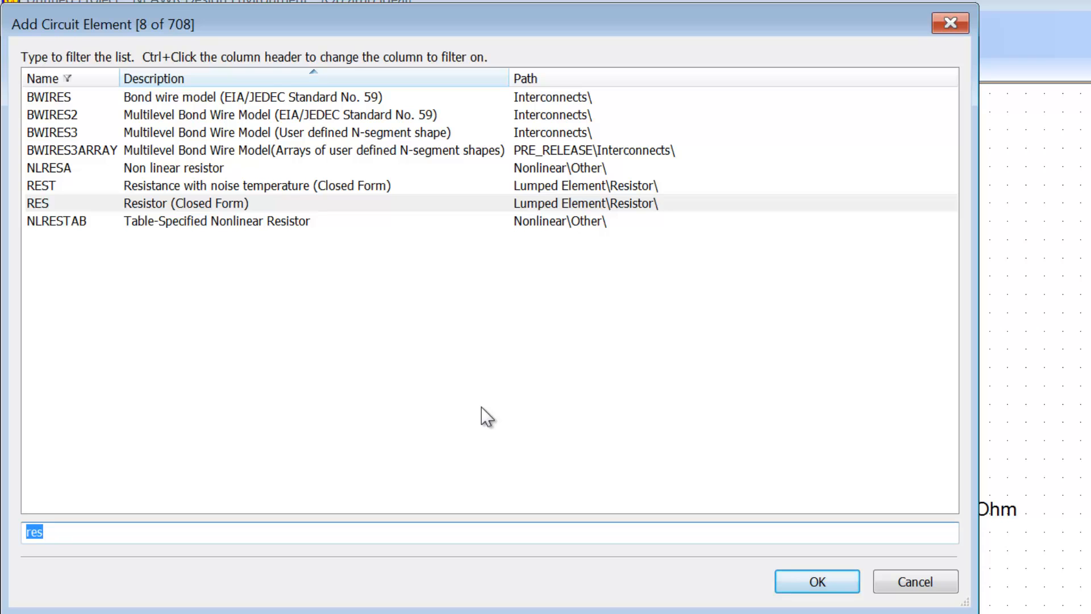
pyautogui.write('dc')
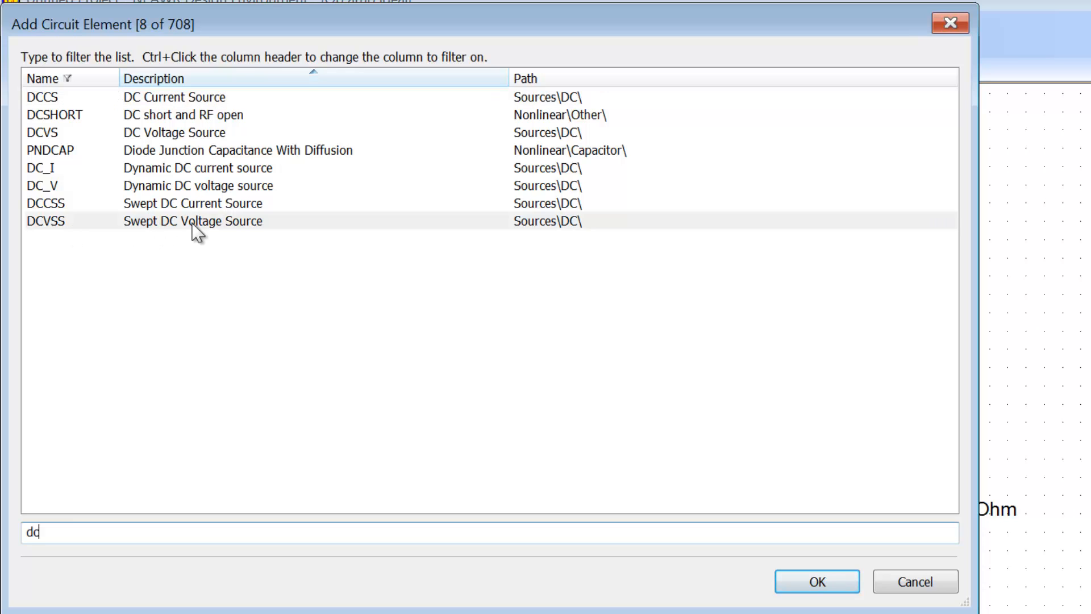
pyautogui.click(202, 233)
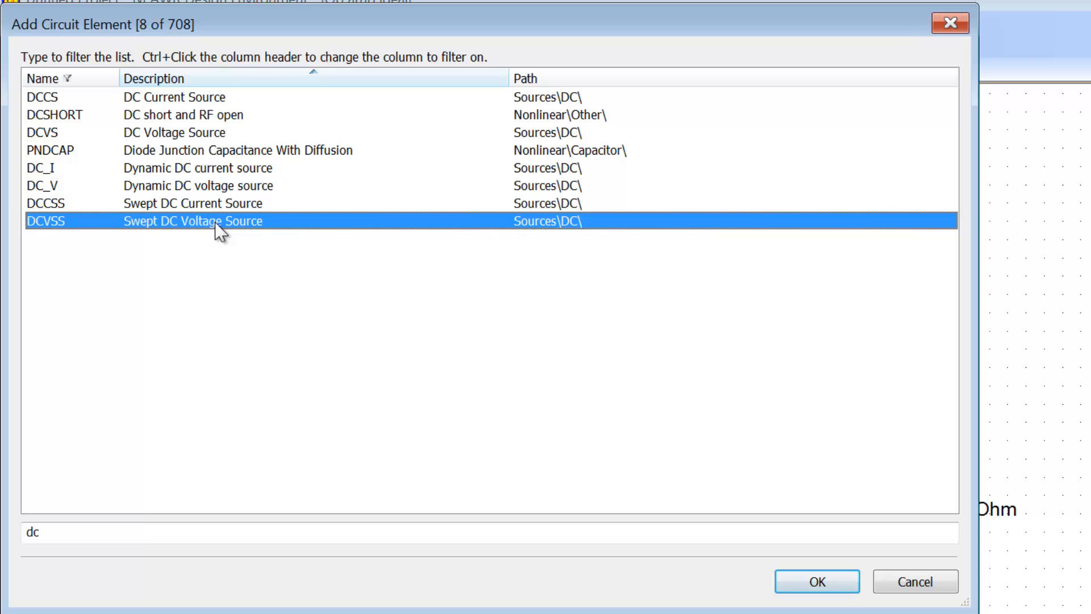
pyautogui.doubleClick(215, 224)
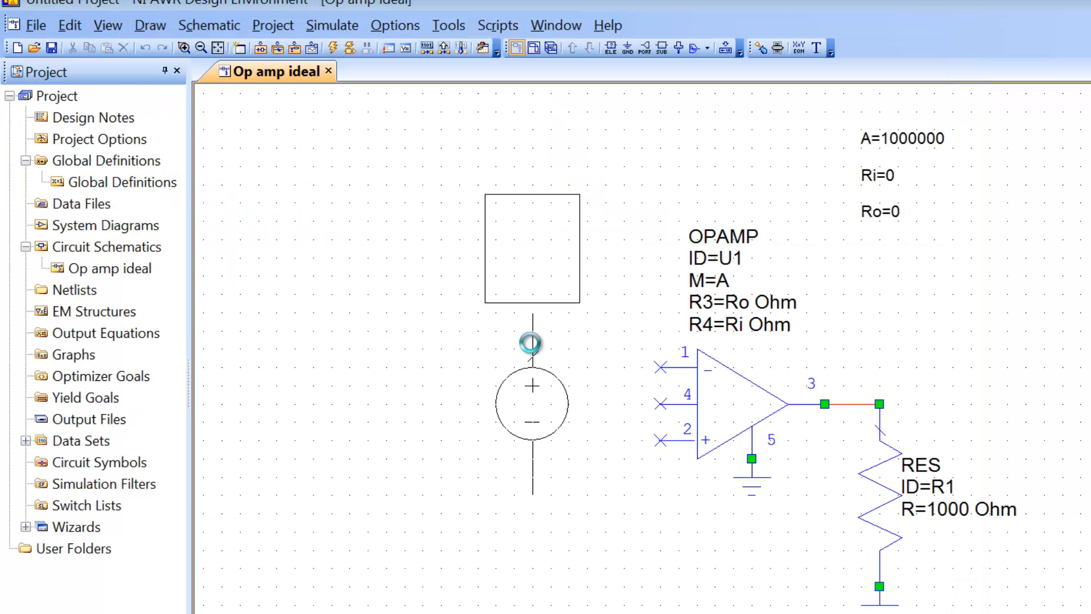
pyautogui.rightClick(527, 342)
pyautogui.rightClick(518, 340)
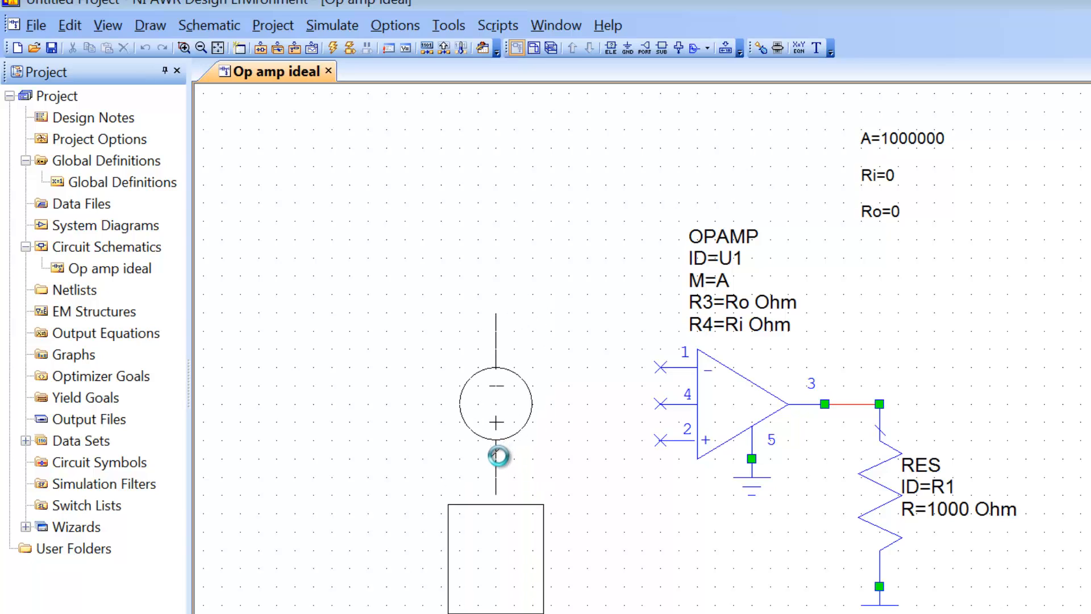
pyautogui.click(498, 456)
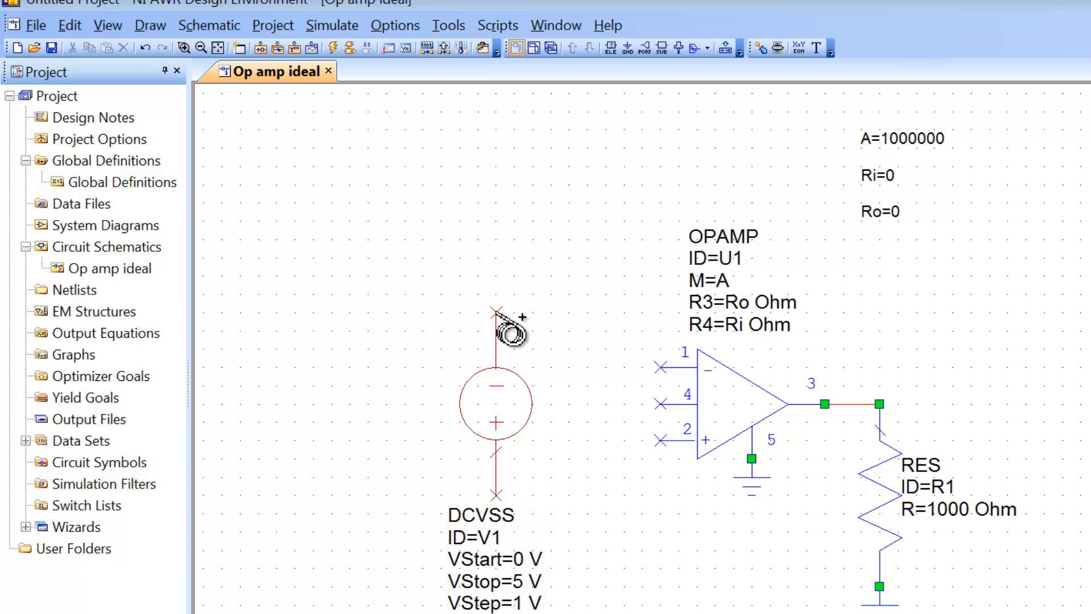
# Wire the swept source's negative terminal to op amp pin 1 and positive terminal to pin 2, and move its parameter text beside the symbol.
pyautogui.click(497, 314)
pyautogui.click(660, 367)
pyautogui.click(496, 495)
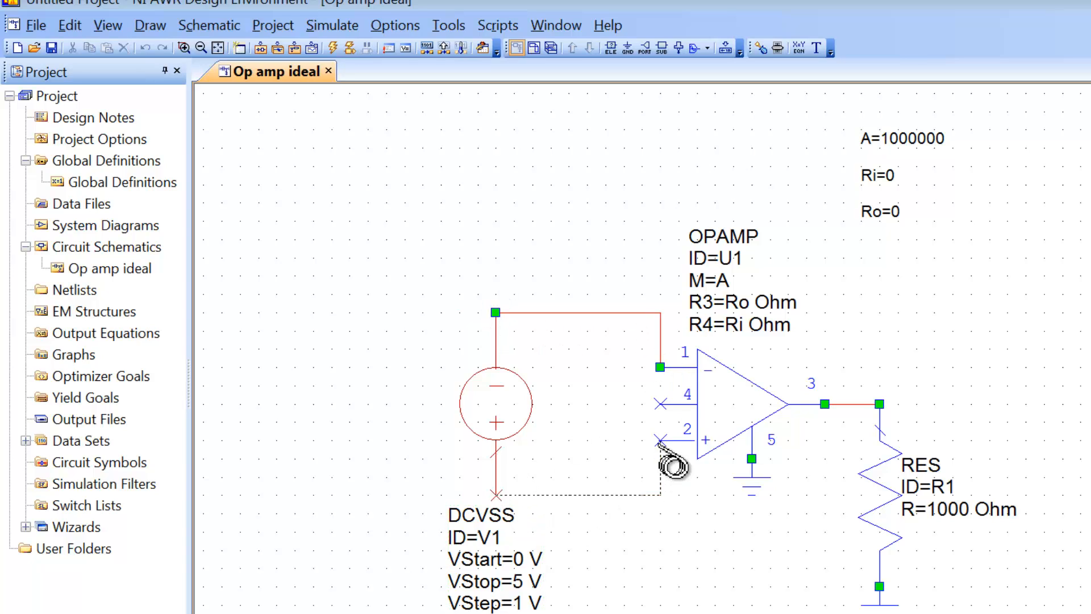
pyautogui.click(659, 441)
pyautogui.moveTo(491, 518); pyautogui.dragTo(397, 391)
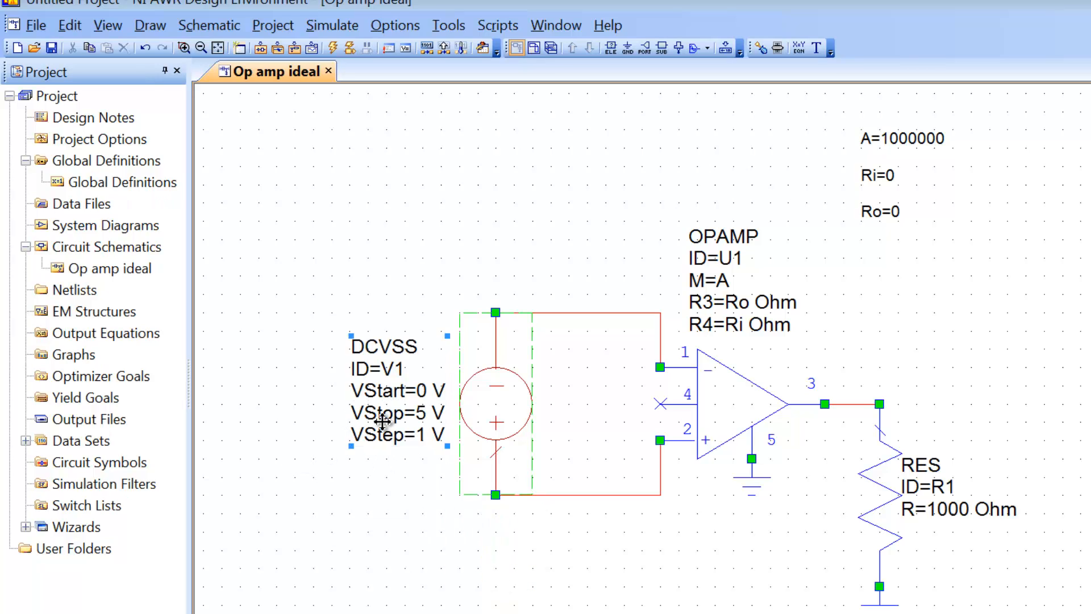
pyautogui.click(385, 482)
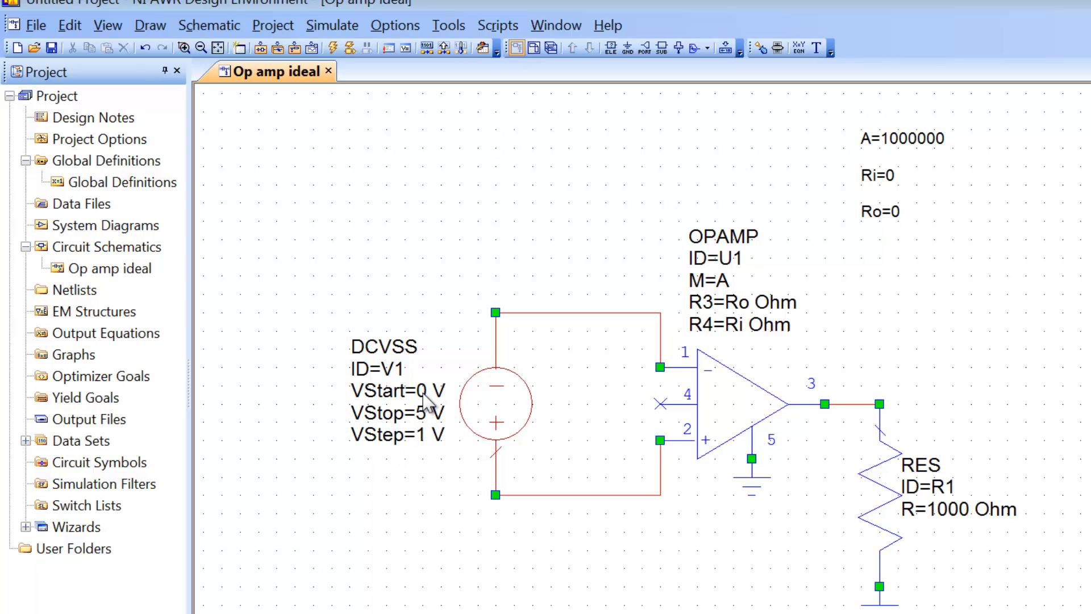
# Set the swept source's VStart to 1e-6 V, VStop to 1e-3 V and VStep to 1e-6 V.
pyautogui.click(421, 390)
pyautogui.click(421, 390)
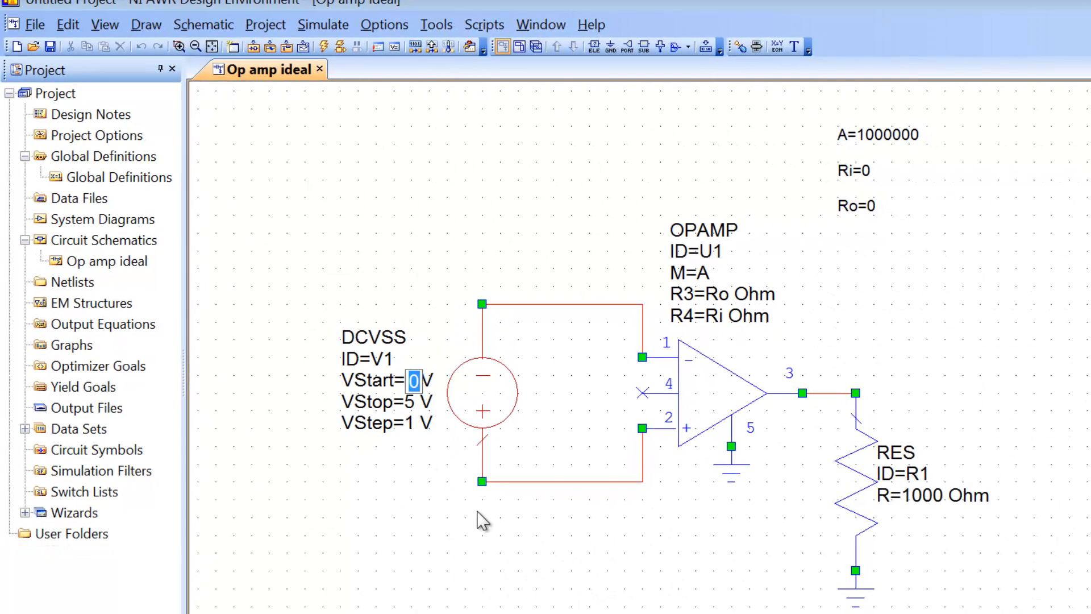
pyautogui.write('1e-6')
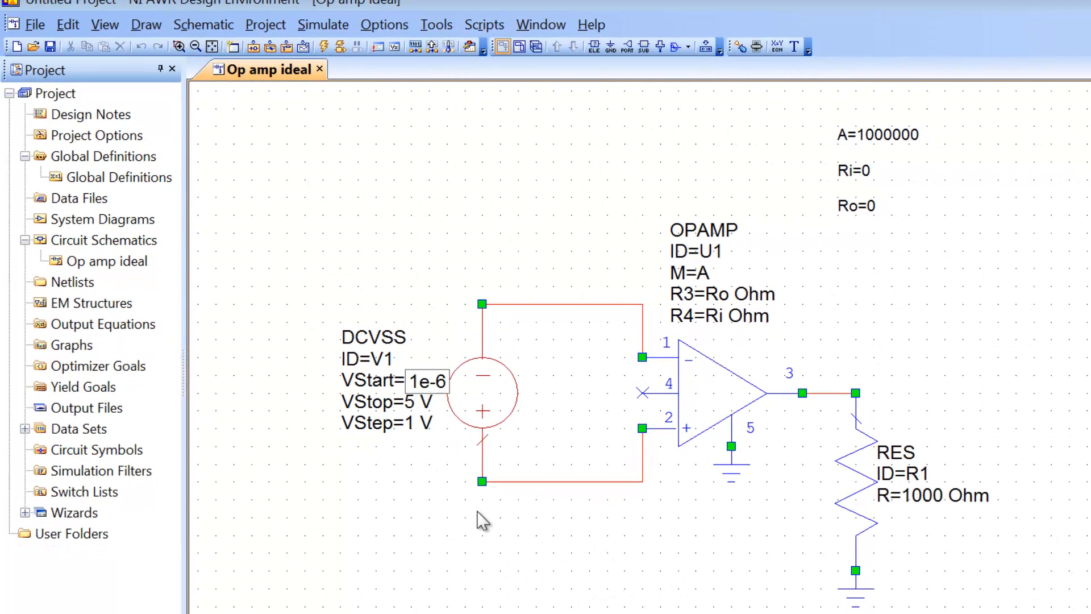
pyautogui.press('Return')
pyautogui.click(415, 405)
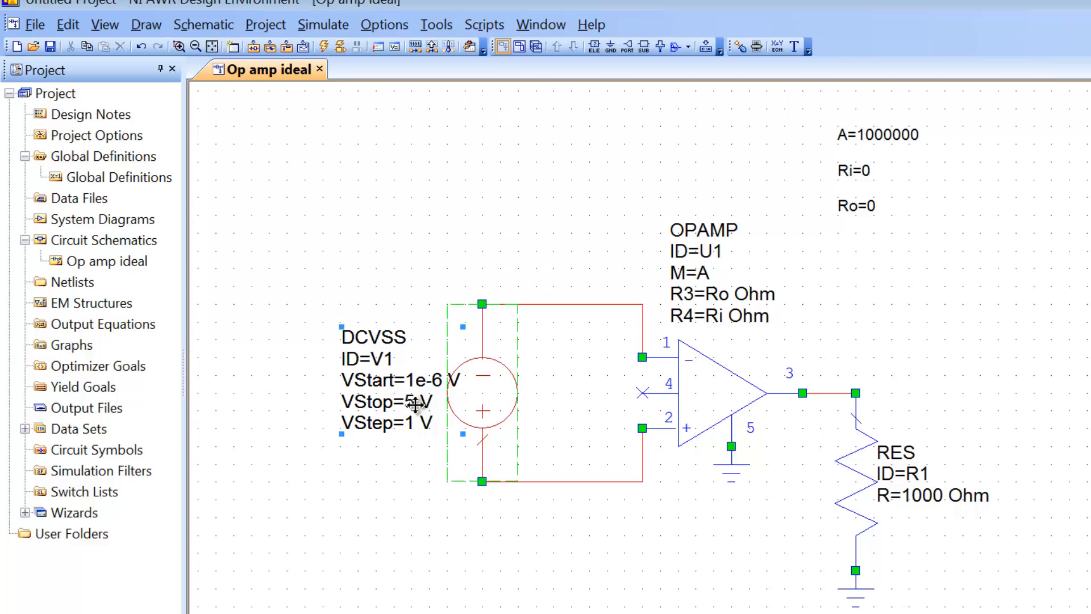
pyautogui.click(415, 404)
pyautogui.write('1')
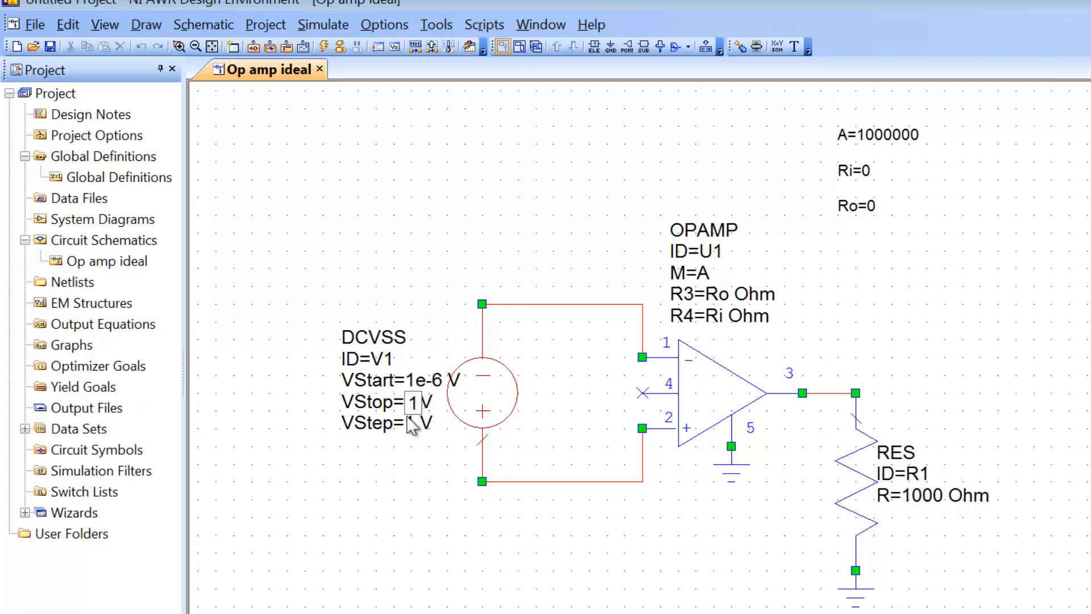
pyautogui.write('e-3')
pyautogui.press('Return')
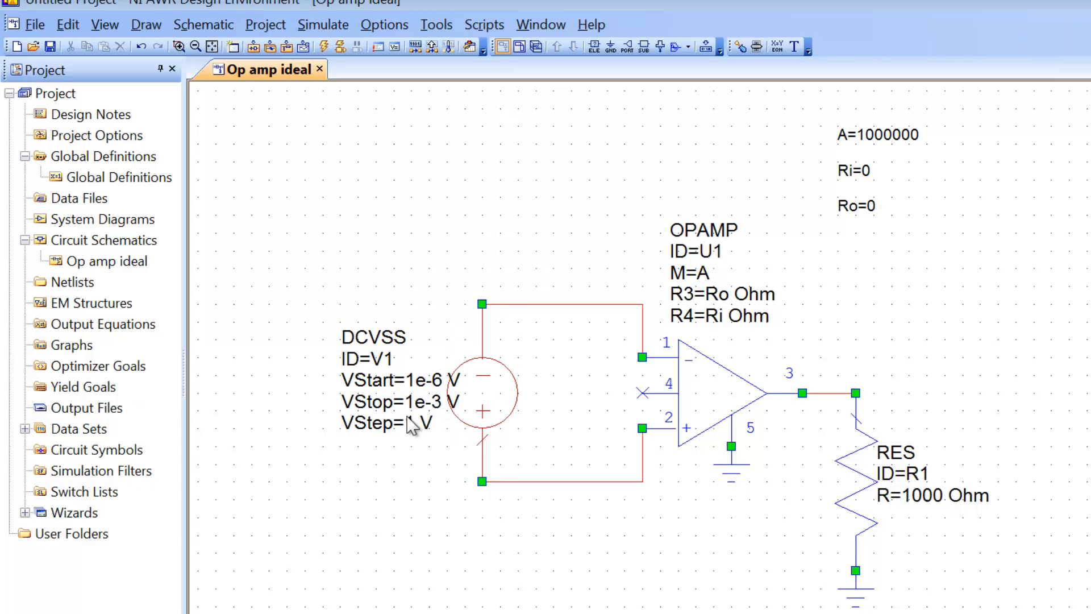
pyautogui.click(417, 425)
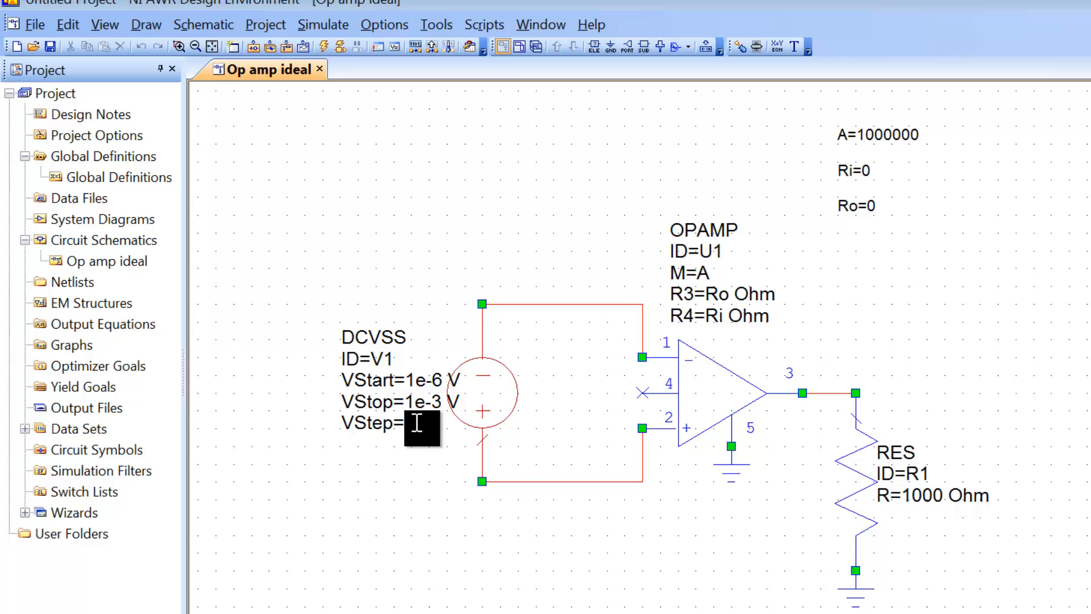
pyautogui.write('1e-6')
pyautogui.press('Return')
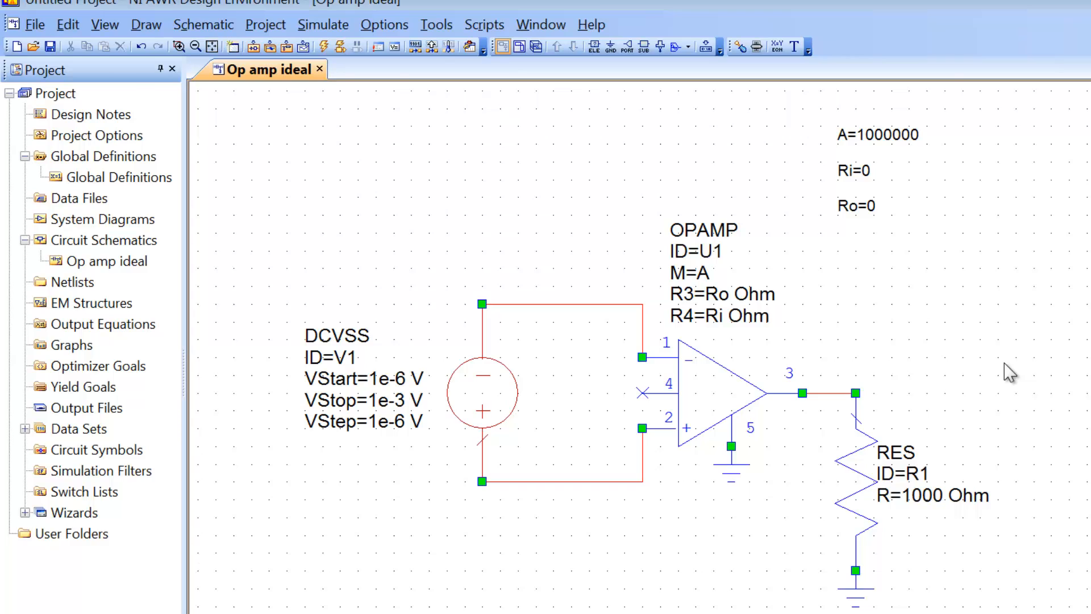
# Add a V_METER beside the load resistor and wire its positive terminal to the op amp's output node.
pyautogui.hotkey('ctrl', 'l')
pyautogui.write('v')
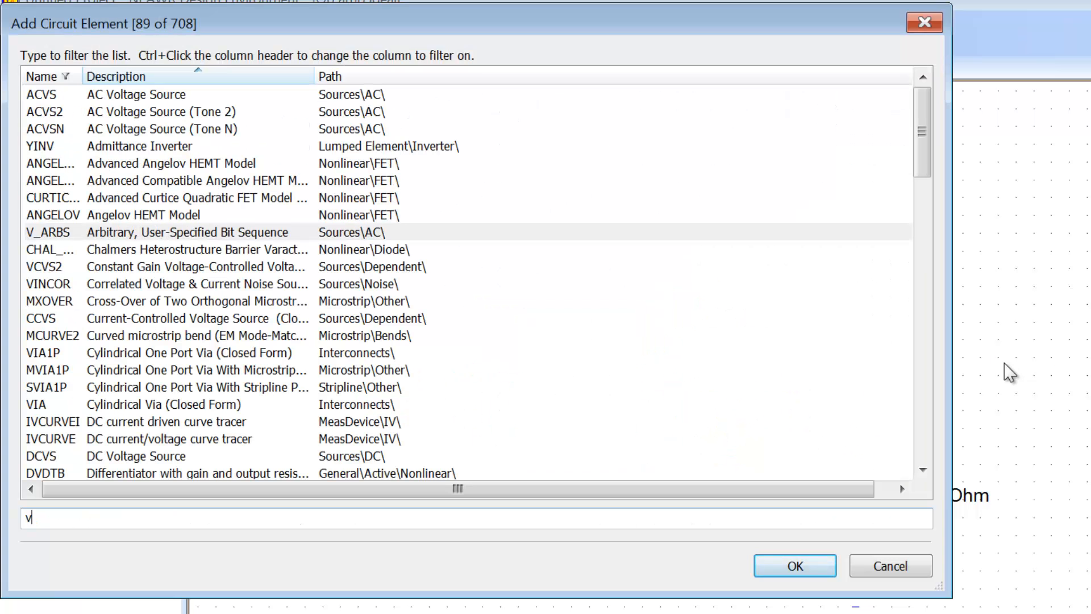
pyautogui.write('_met')
pyautogui.press('Return')
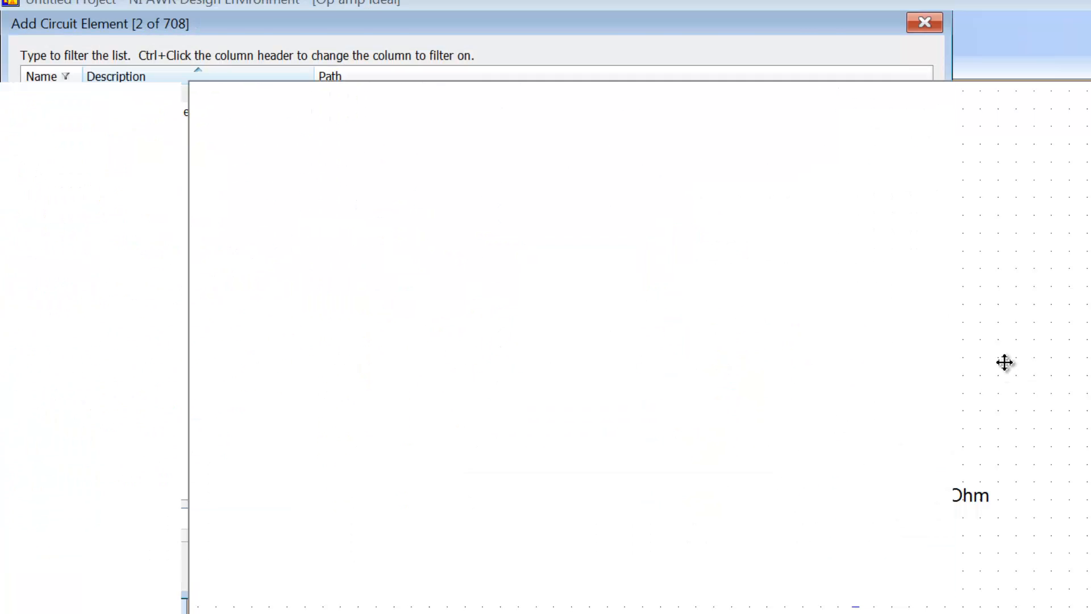
pyautogui.click(1015, 451)
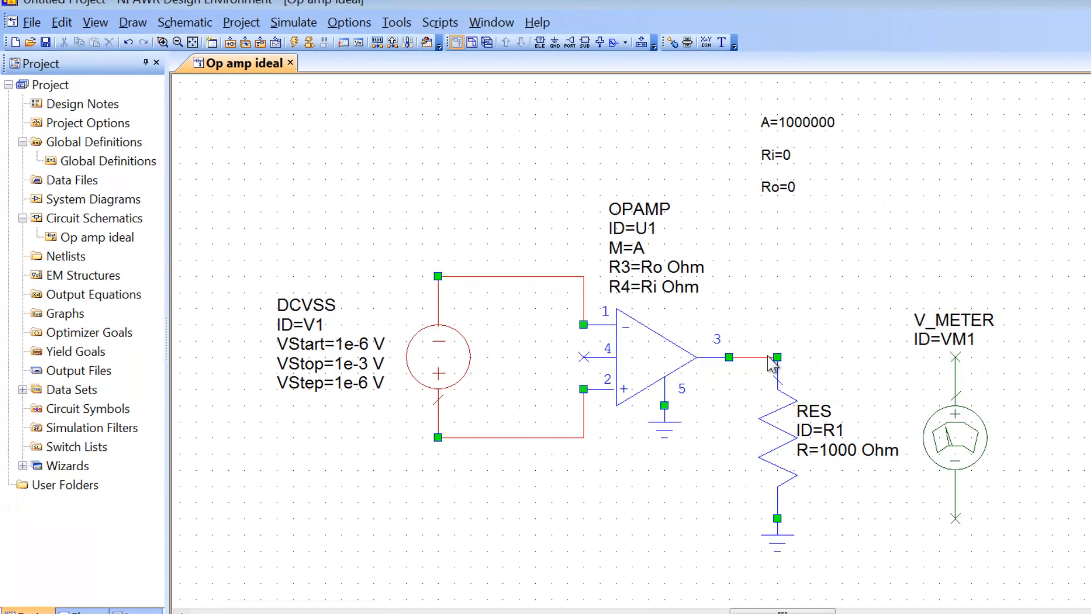
pyautogui.click(777, 357)
pyautogui.click(955, 357)
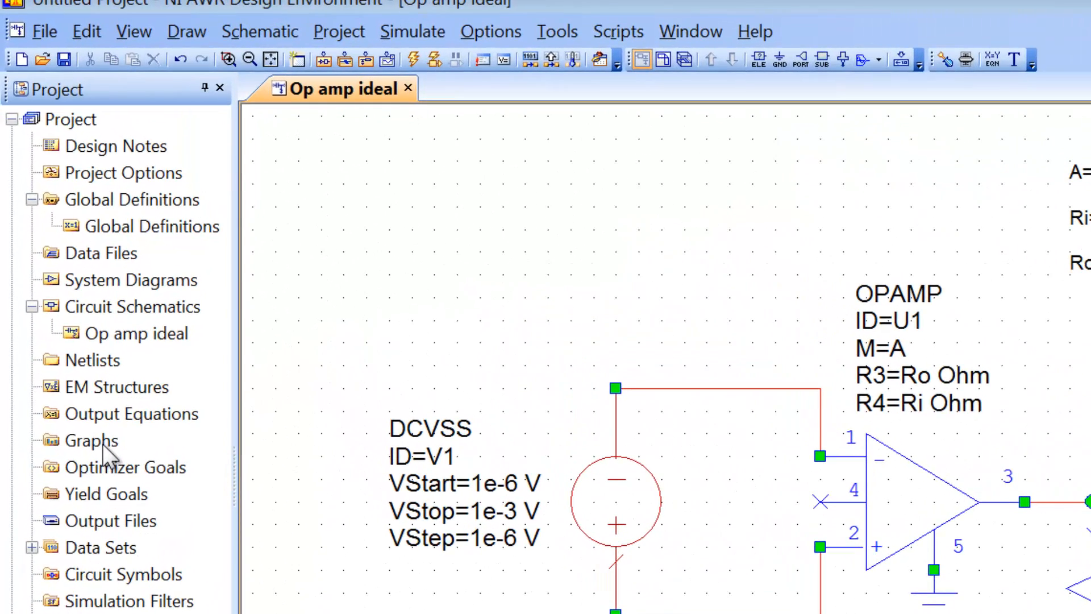
# Create a rectangular graph named "Vout VS Vin".
pyautogui.rightClick(103, 446)
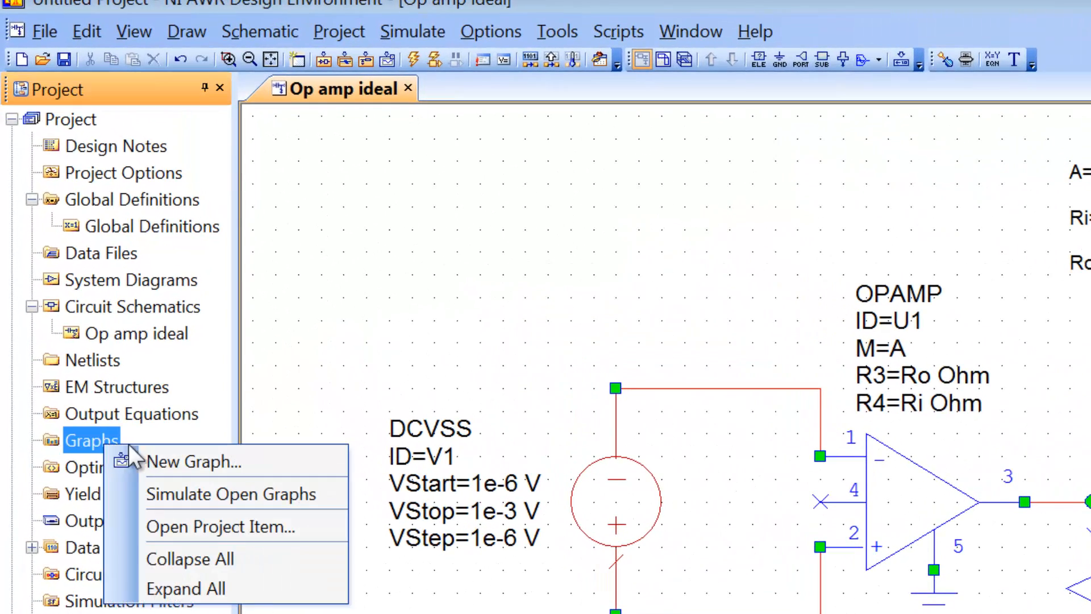
pyautogui.click(283, 458)
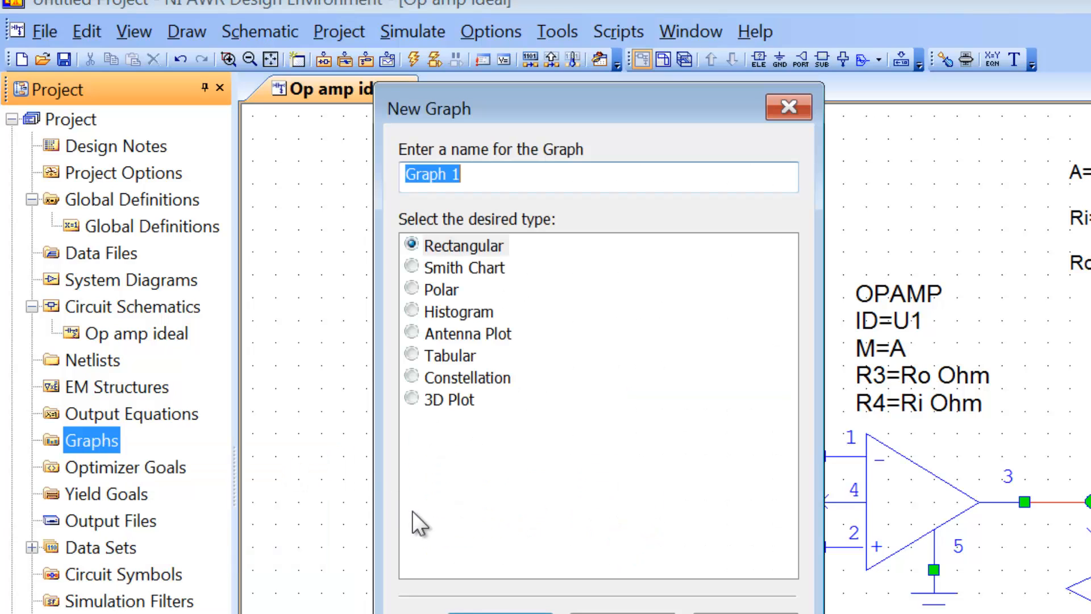
pyautogui.write('Vout V')
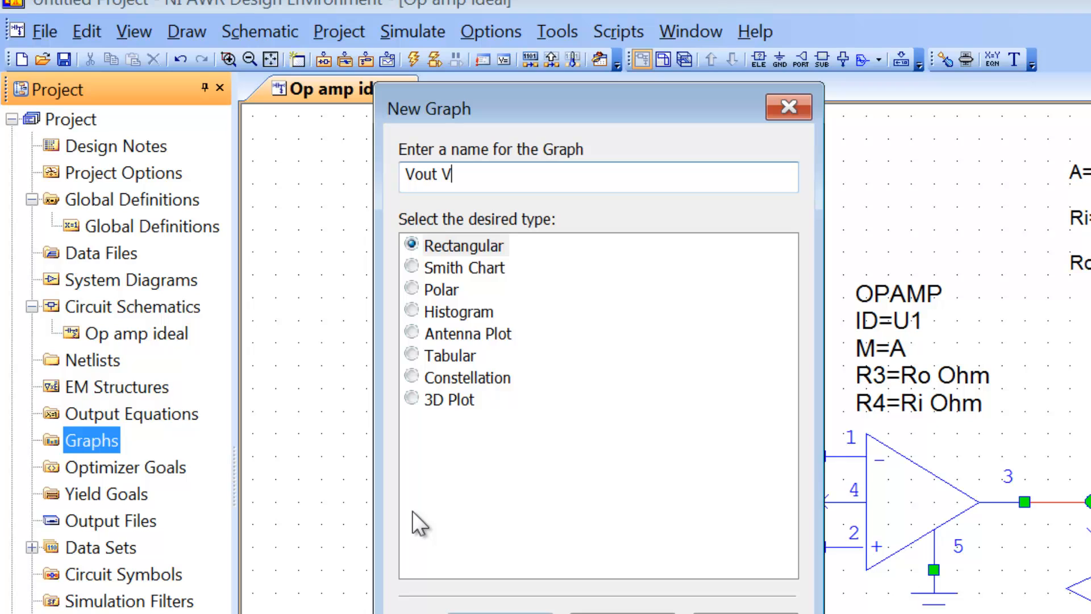
pyautogui.write('S Vin')
pyautogui.press('Return')
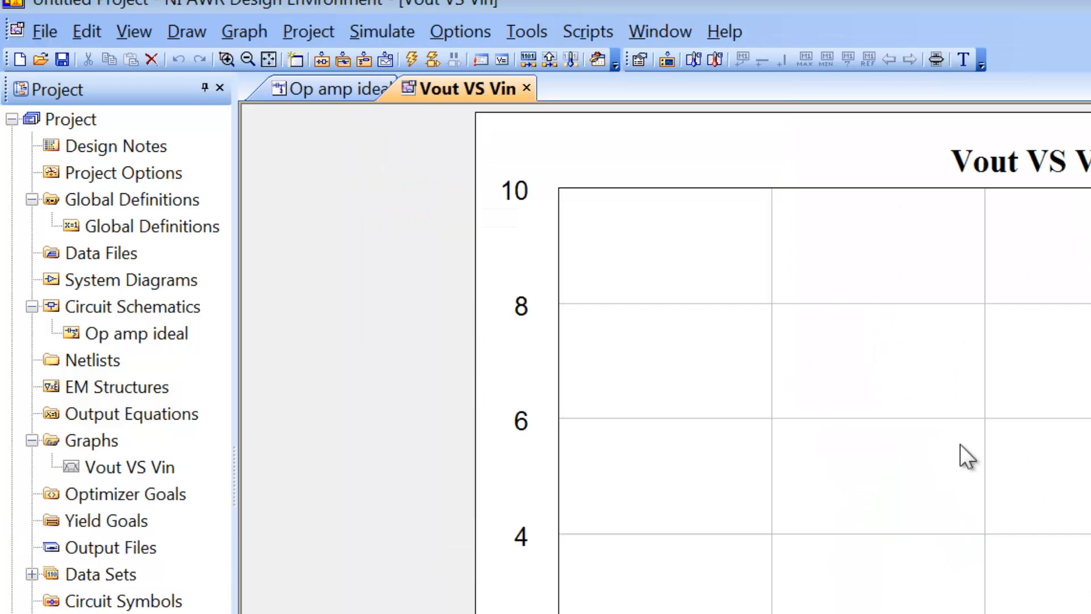
# Start a new graph measurement of type Nonlinear Voltage VDC, using the Op amp ideal schematic as its data source.
pyautogui.rightClick(919, 377)
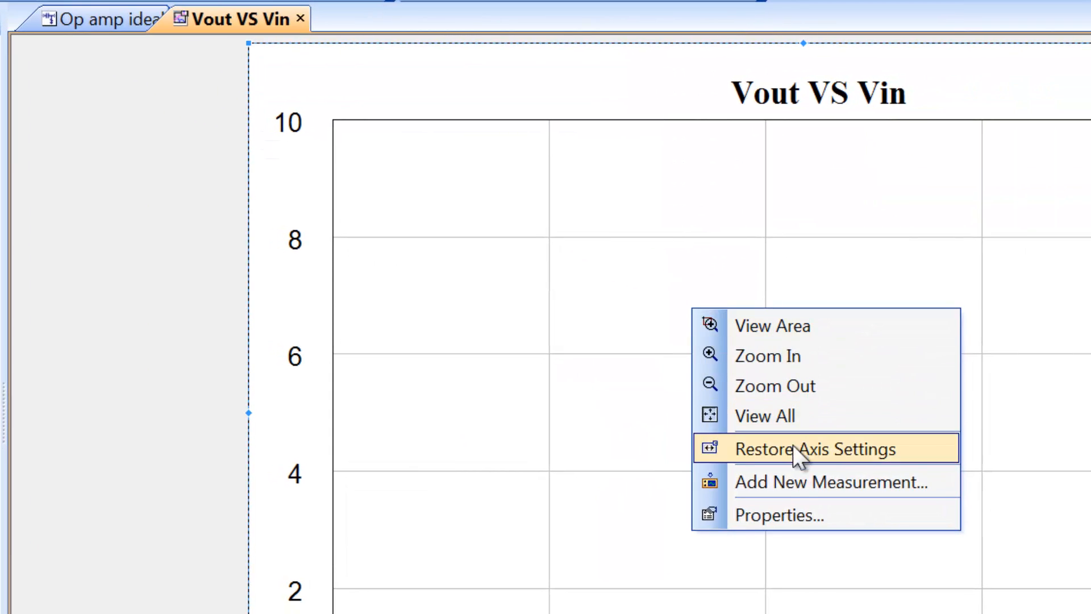
pyautogui.click(793, 480)
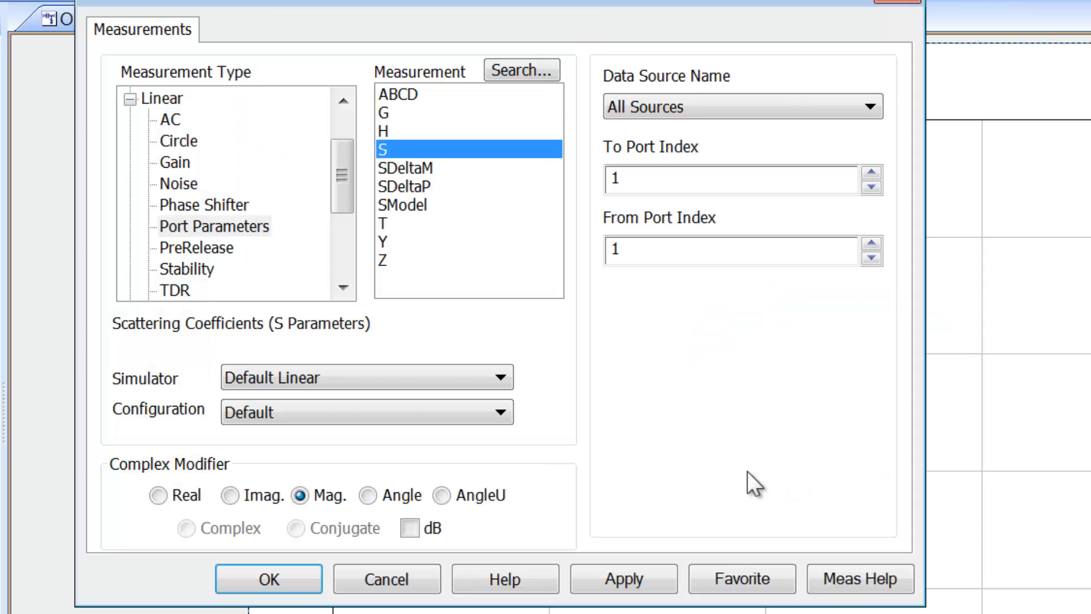
pyautogui.click(138, 99)
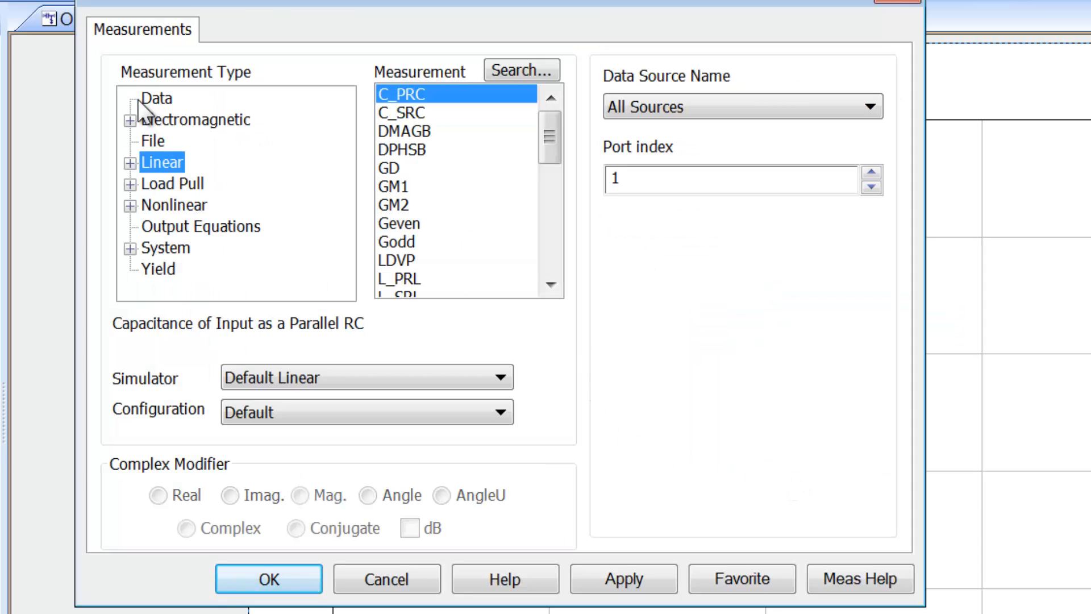
pyautogui.click(130, 205)
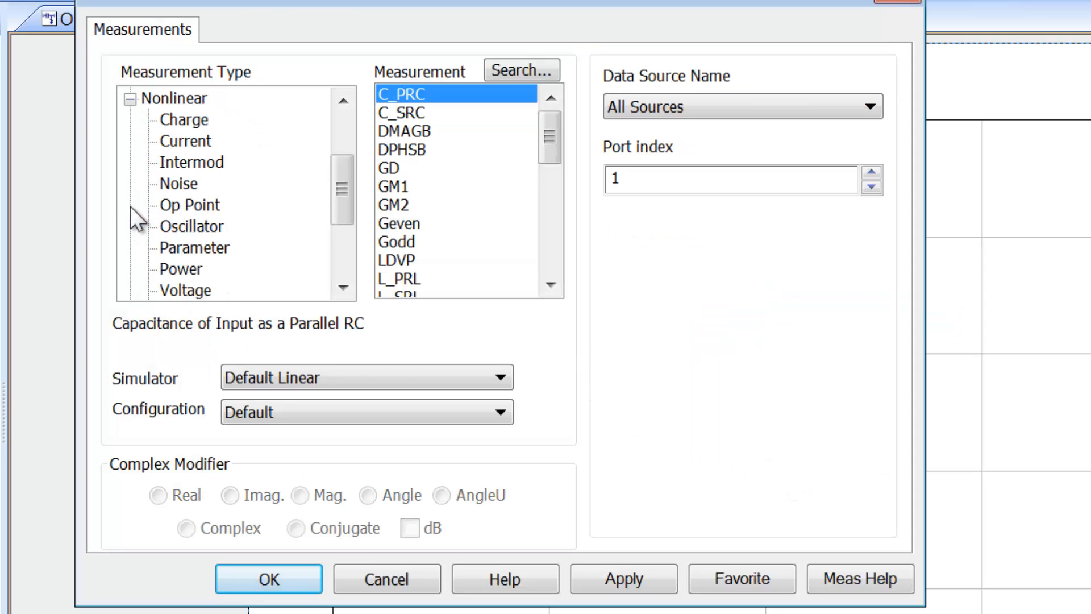
pyautogui.click(196, 291)
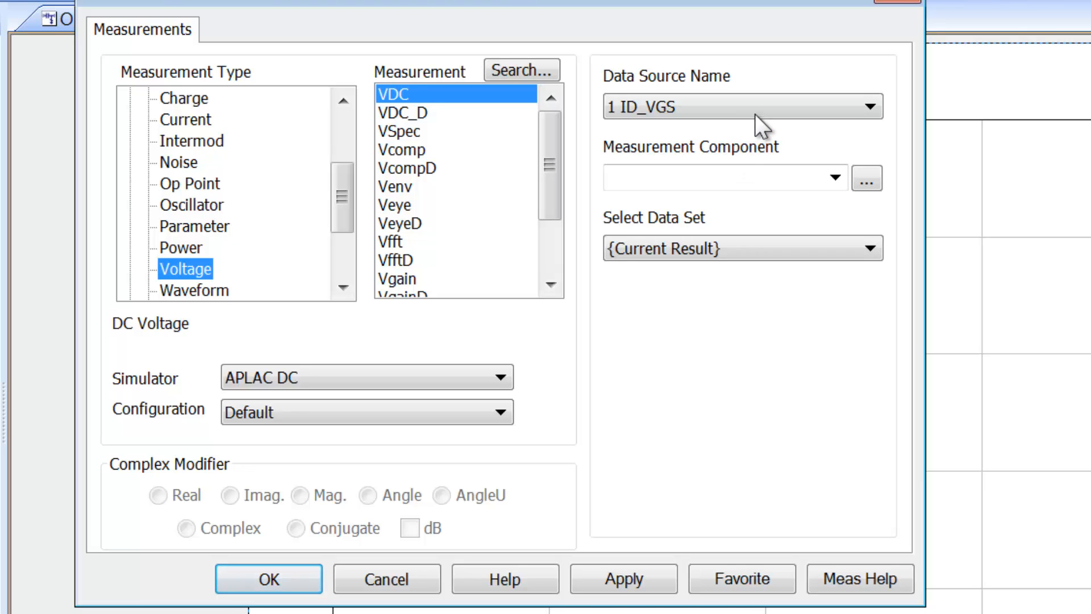
pyautogui.click(871, 105)
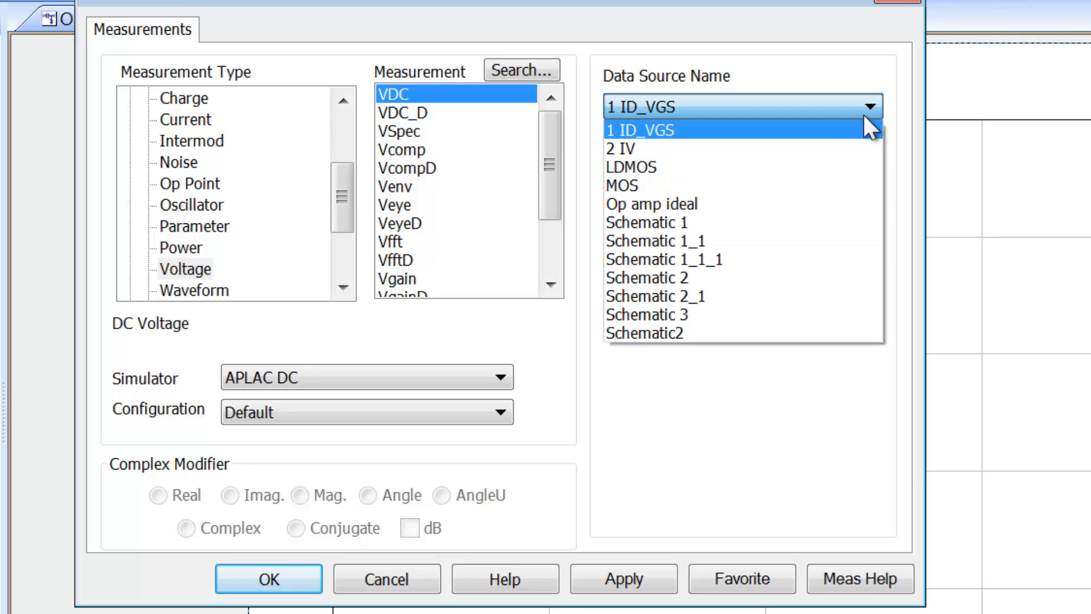
pyautogui.click(765, 204)
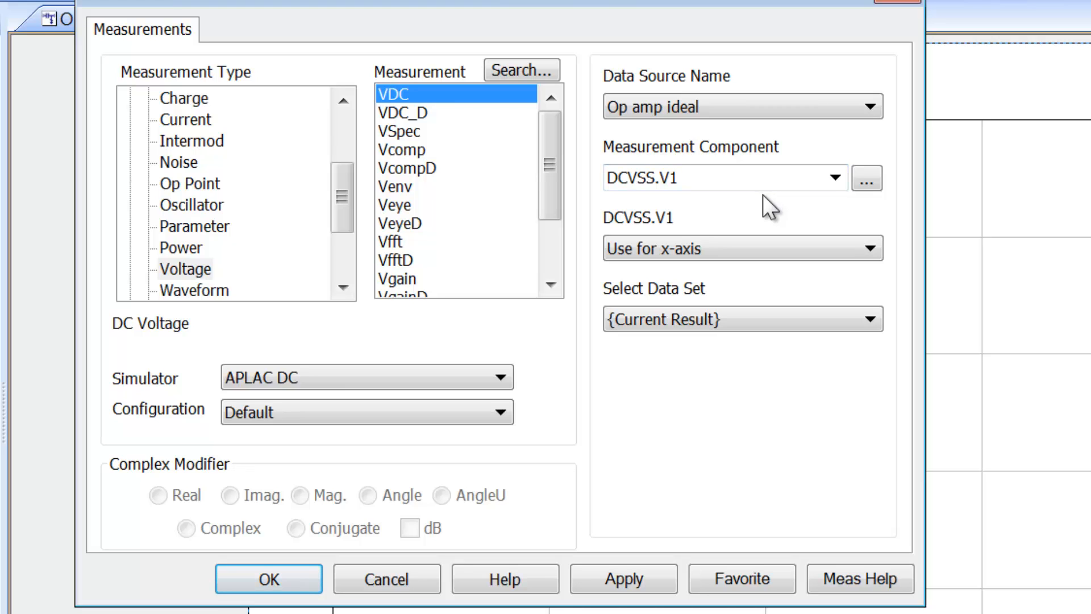
# Choose V_METER.VM1 as the measurement component, keep DCVSS.V1 as the x-axis, and add the measurement to the graph.
pyautogui.click(868, 183)
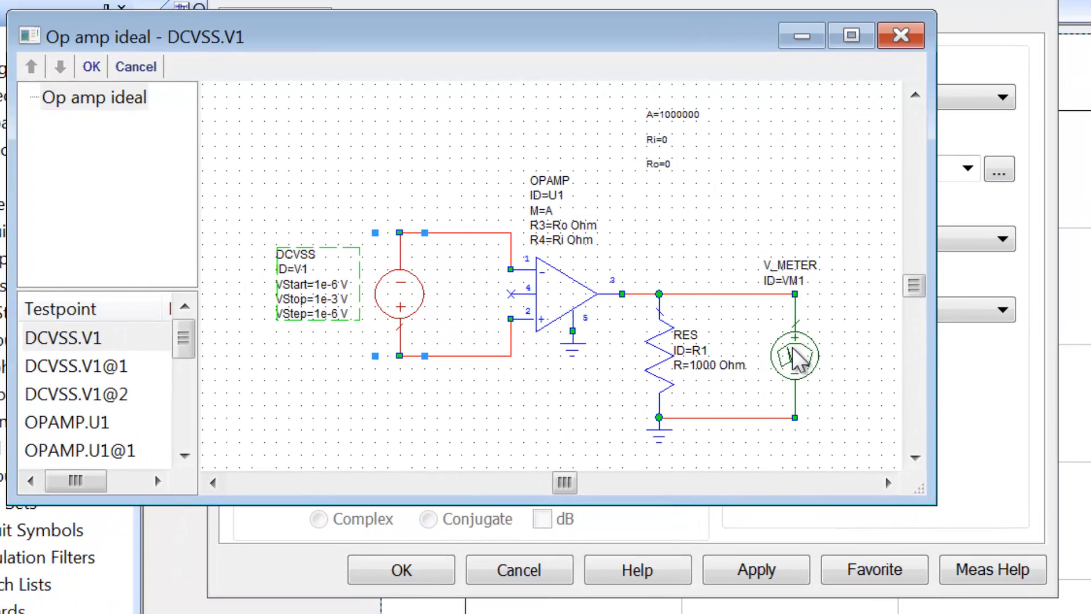
pyautogui.click(793, 349)
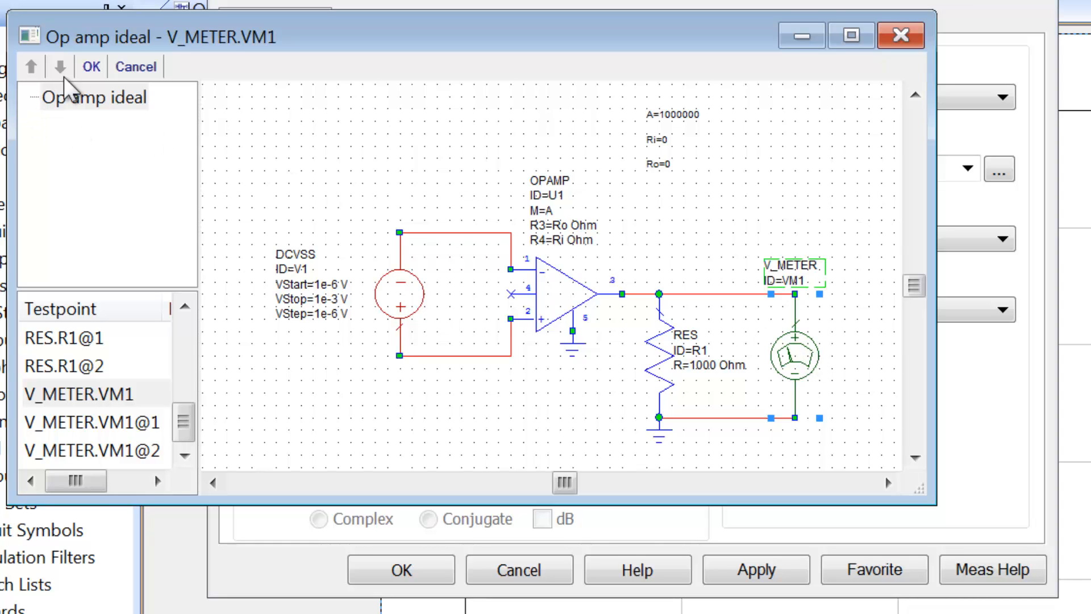
pyautogui.click(91, 67)
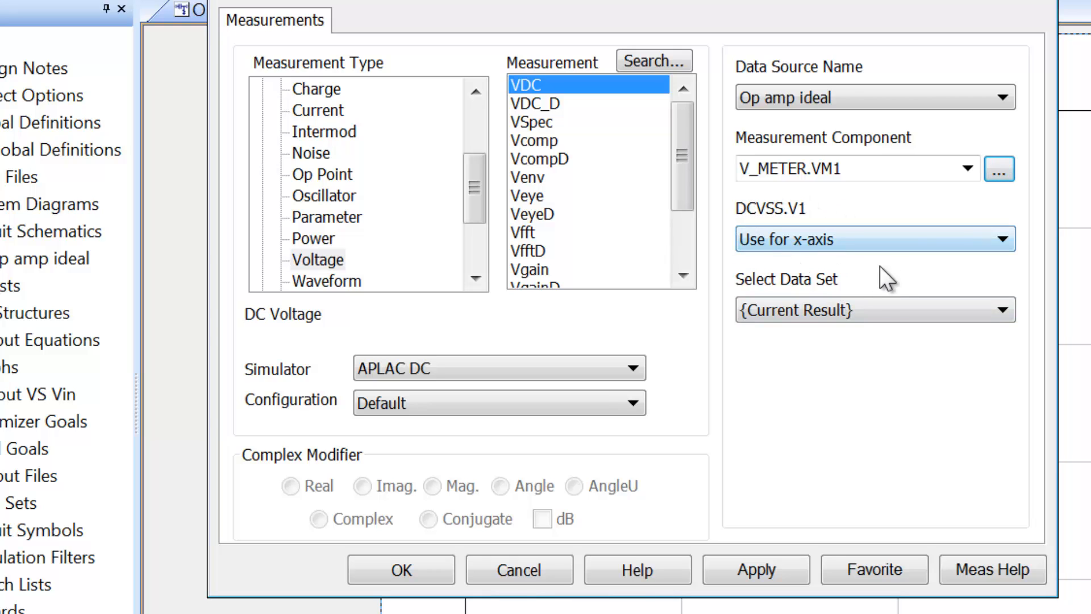
pyautogui.click(1001, 241)
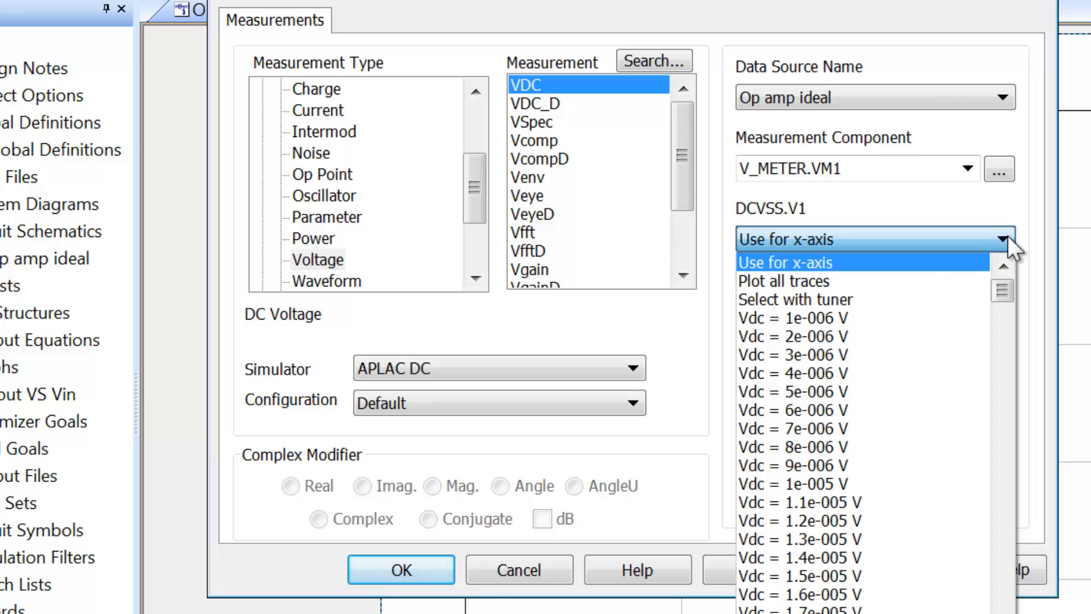
pyautogui.click(1002, 239)
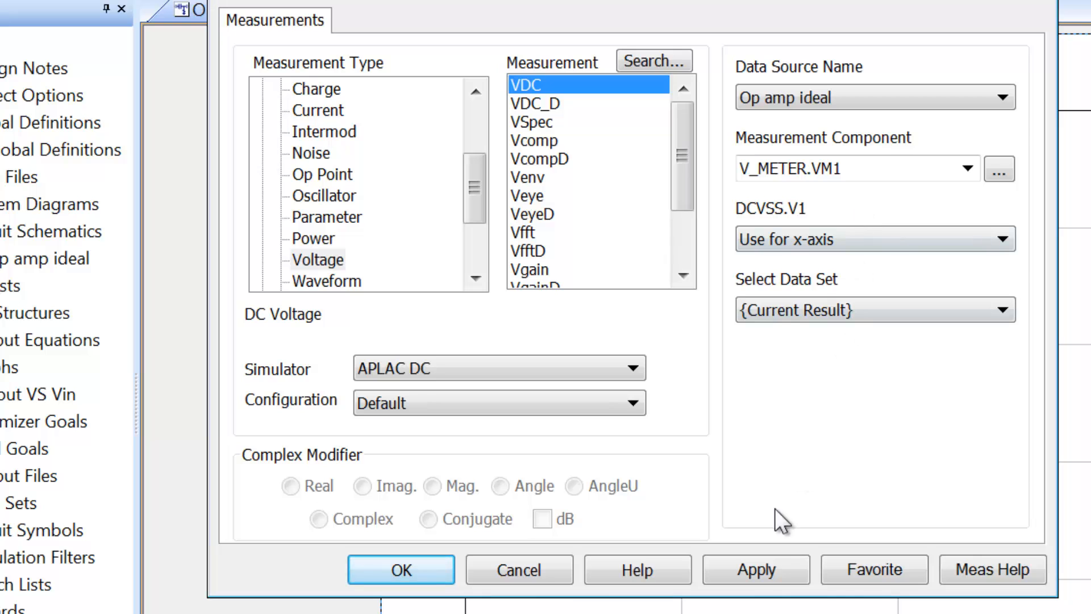
pyautogui.click(766, 572)
pyautogui.click(407, 570)
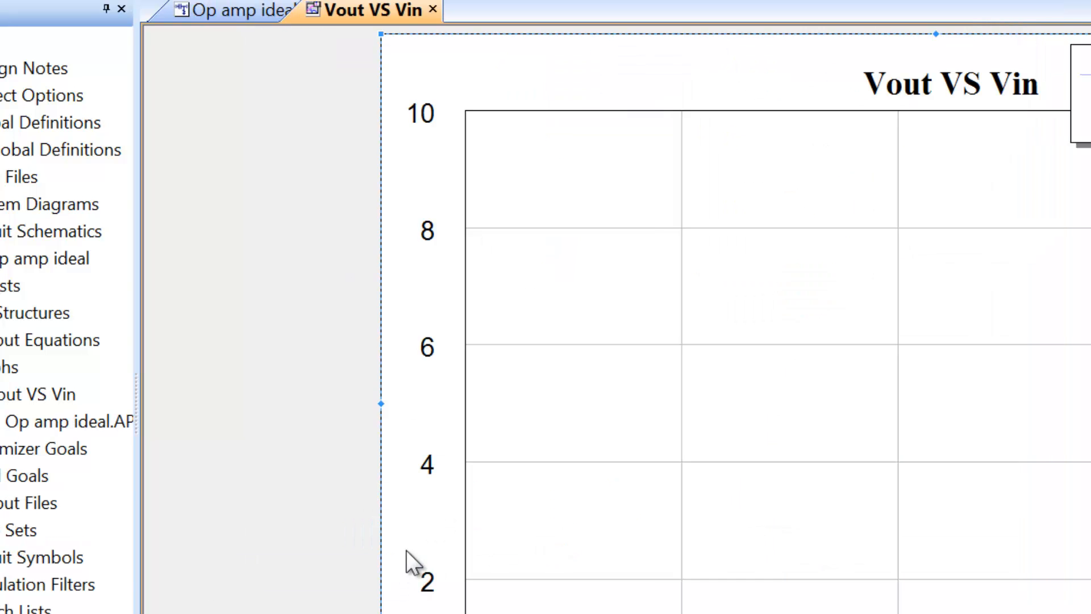
# Run the simulation and move the legend to the upper middle of the Vout VS Vin graph.
pyautogui.click(135, 18)
pyautogui.moveTo(843, 98); pyautogui.dragTo(480, 114)
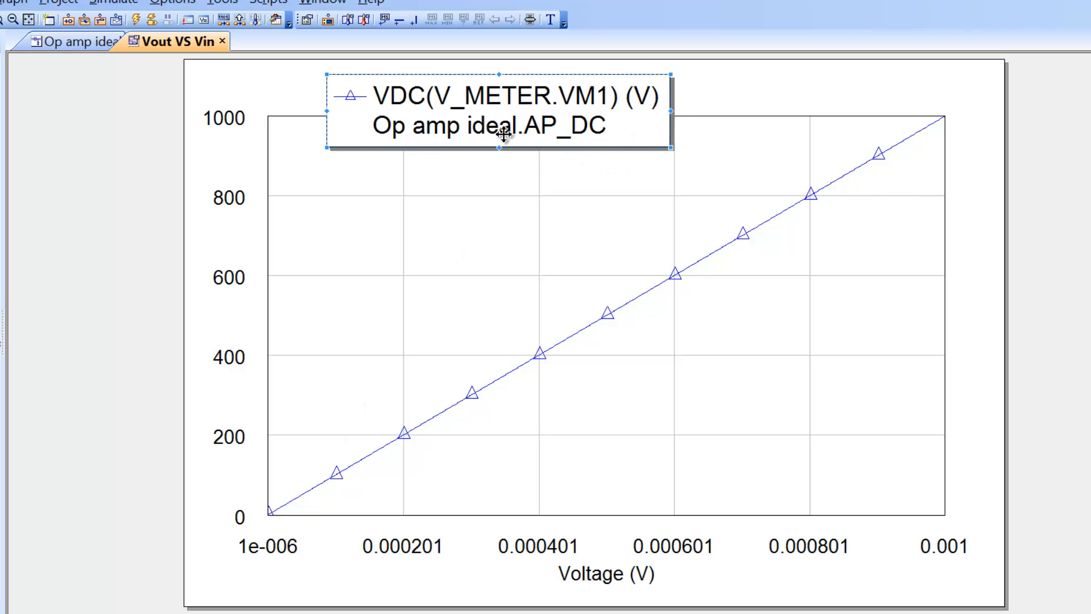
pyautogui.moveTo(501, 134); pyautogui.dragTo(548, 139)
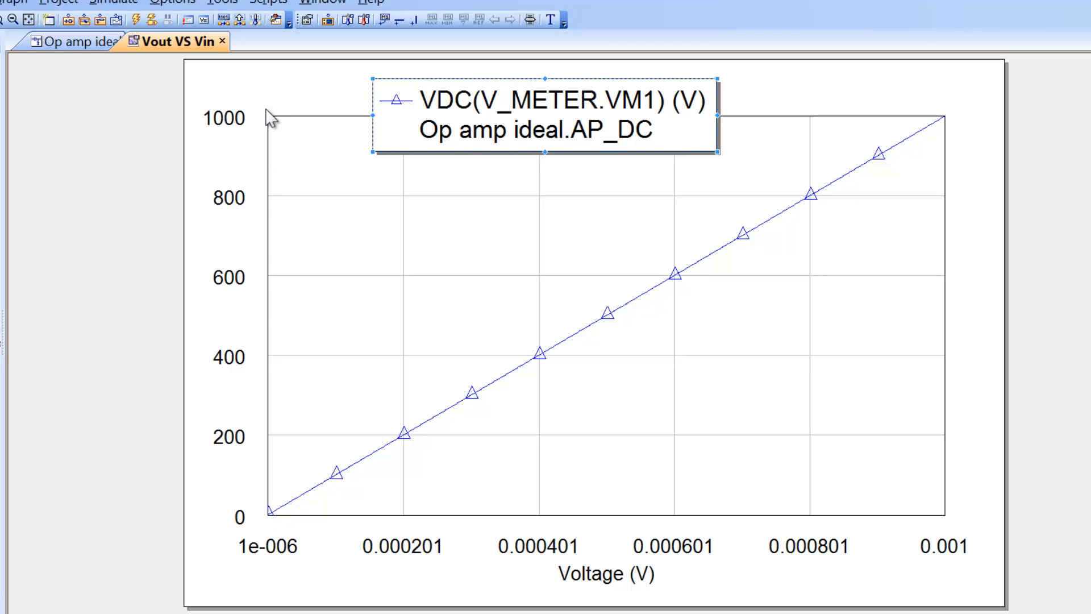
# Review the Op amp ideal schematic and return to the Vout VS Vin graph.
pyautogui.hotkey('ctrl', 'Tab')
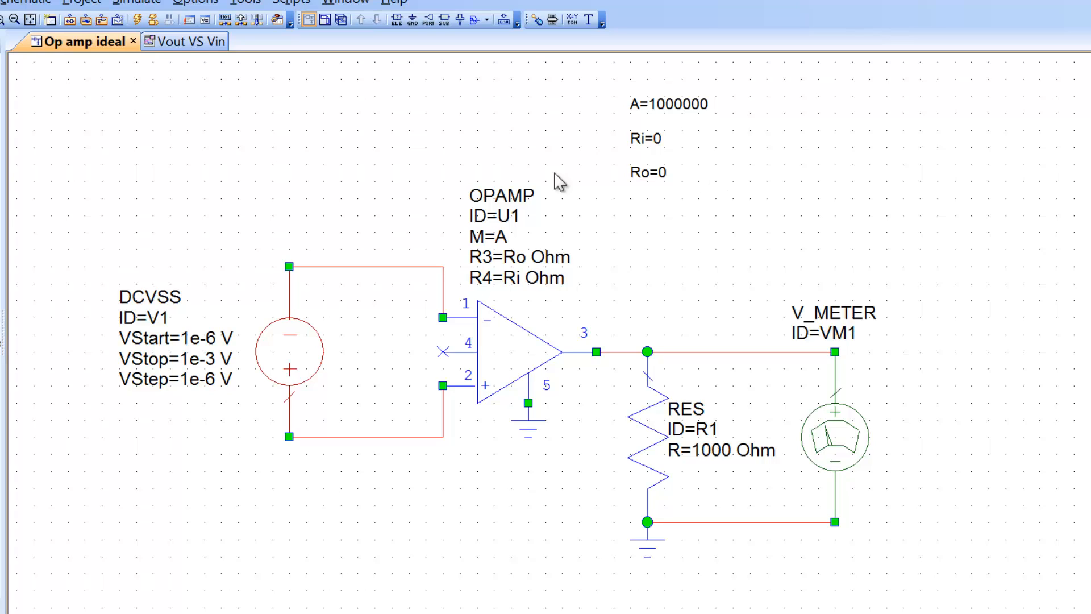
pyautogui.click(172, 45)
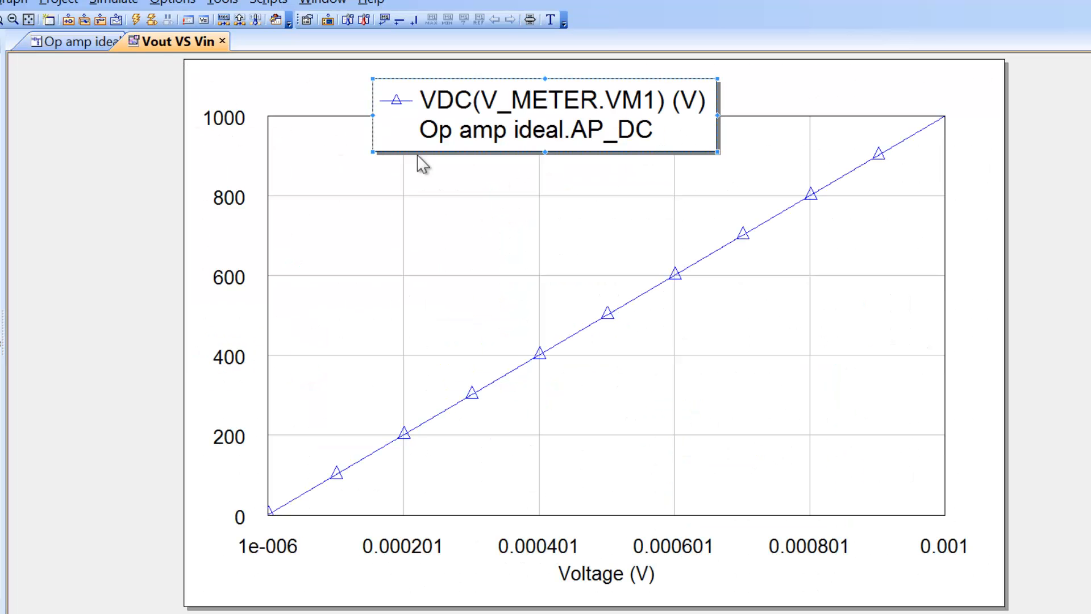